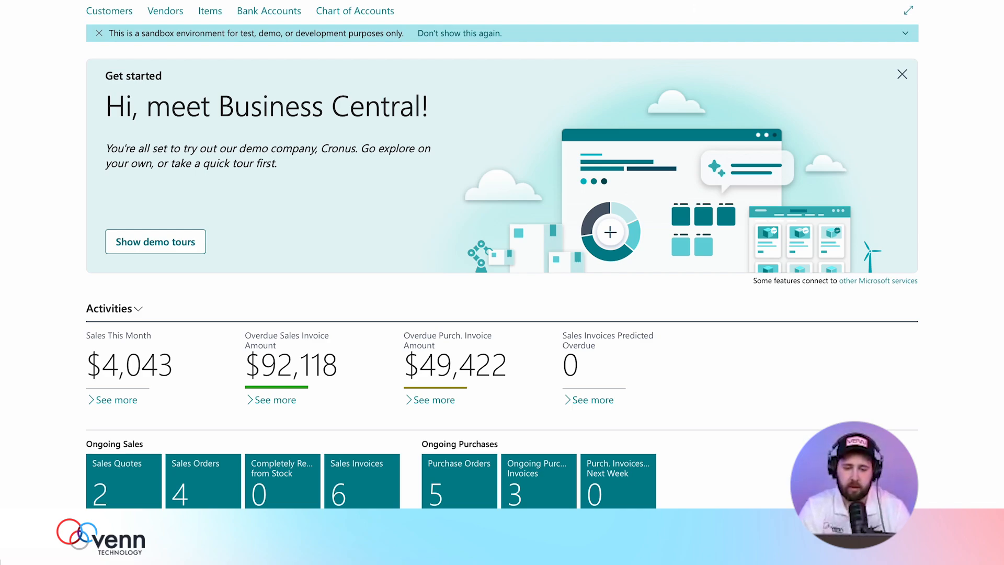
Create item 1003 from the ITEM template as 'Lord of the Rings Book Set' with Stockout Warning set to No.
{"action": "left_click", "coordinate": [409, 1]}
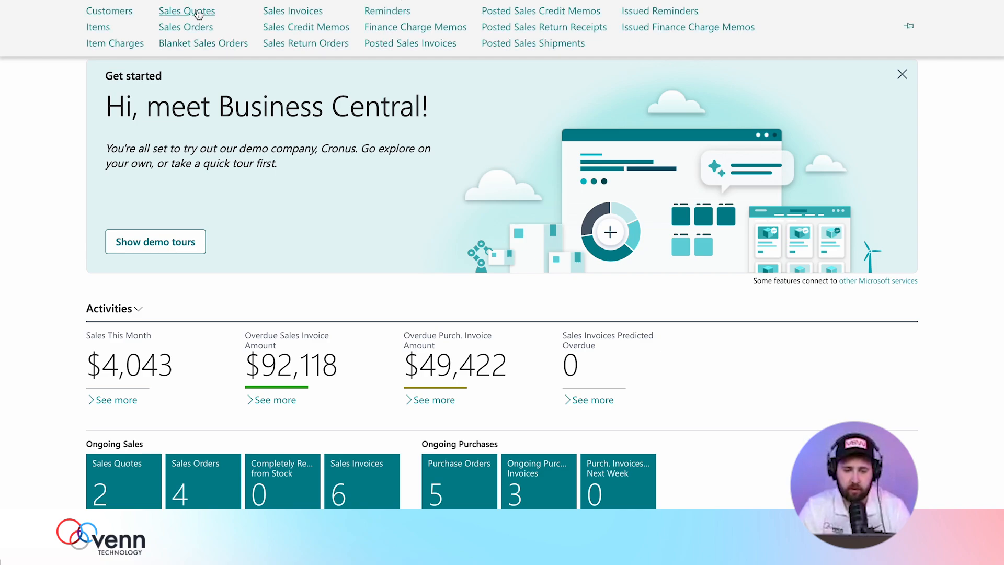
{"action": "left_click", "coordinate": [100, 29]}
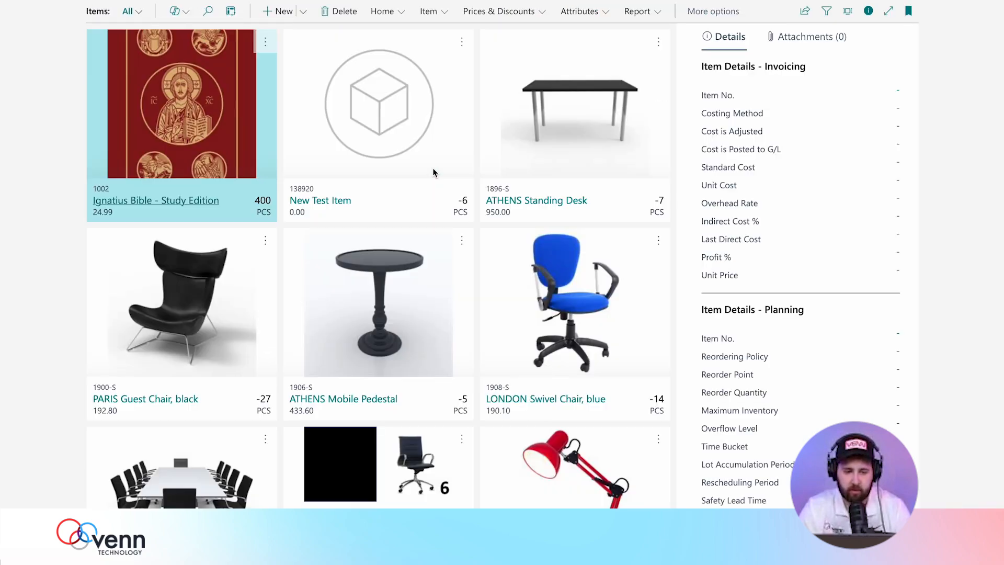
{"action": "left_click", "coordinate": [269, 11]}
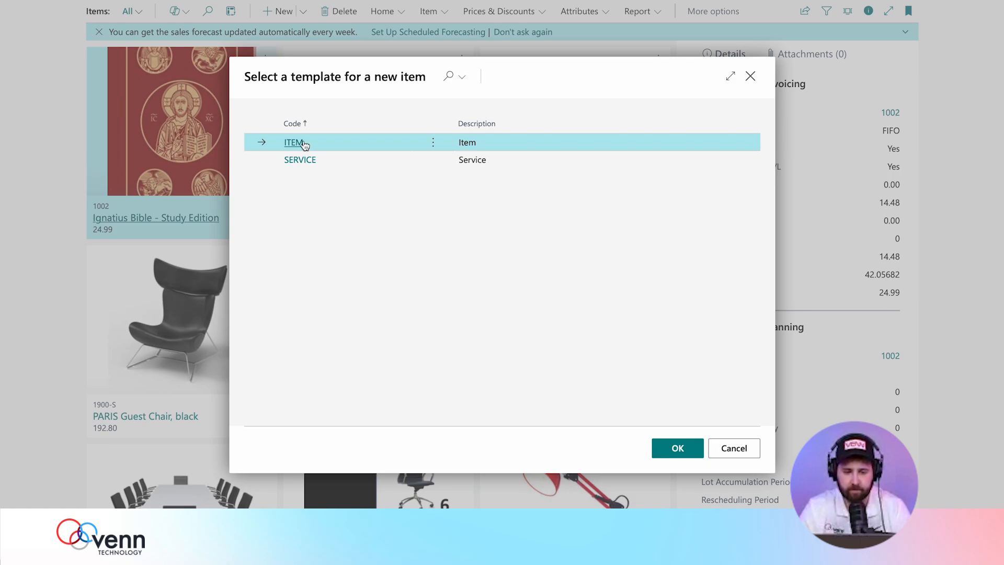
{"action": "left_click", "coordinate": [679, 449]}
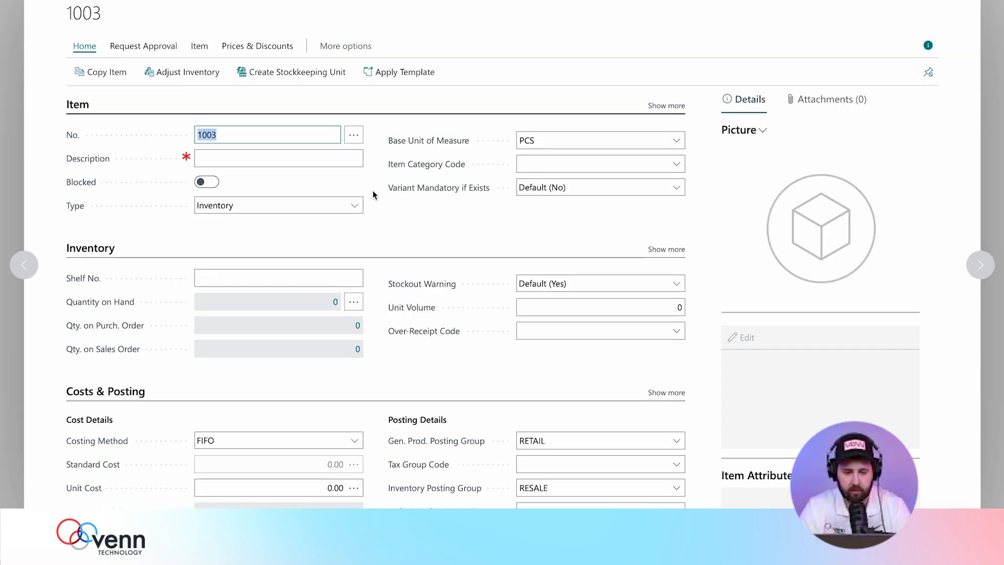
{"action": "type", "text": "Lord "}
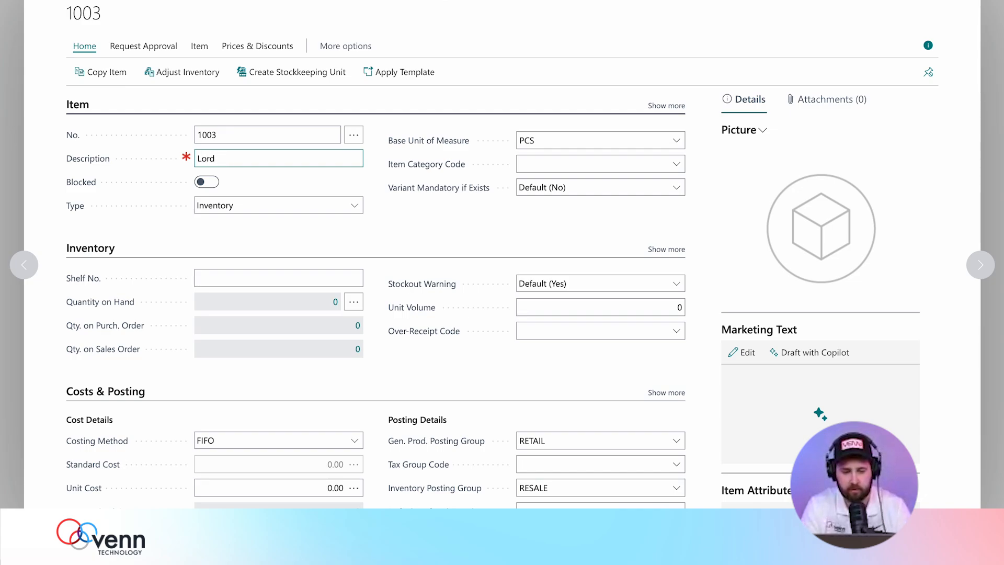
{"action": "type", "text": "of the Rings Book Set"}
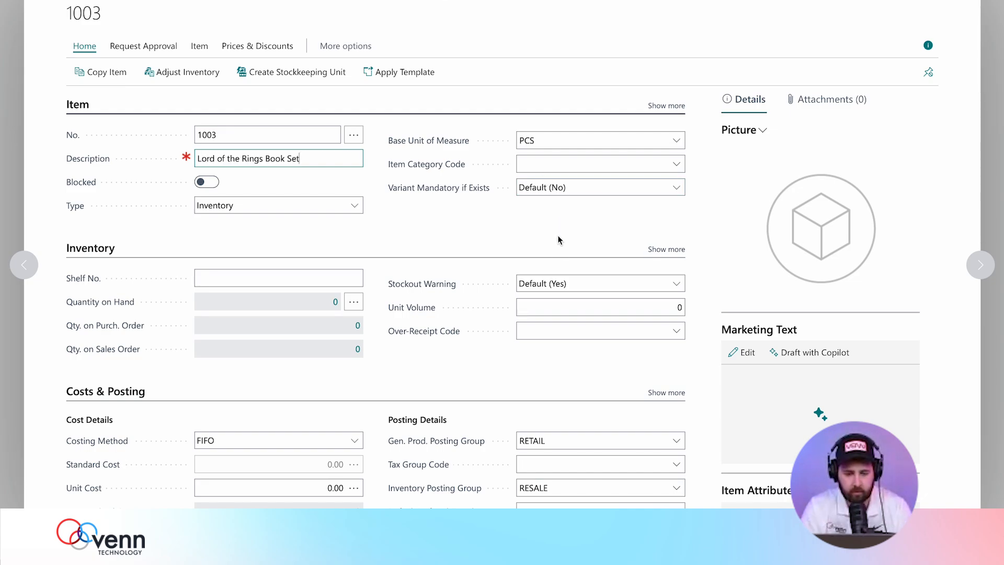
{"action": "left_click", "coordinate": [554, 282]}
{"action": "left_click", "coordinate": [547, 303]}
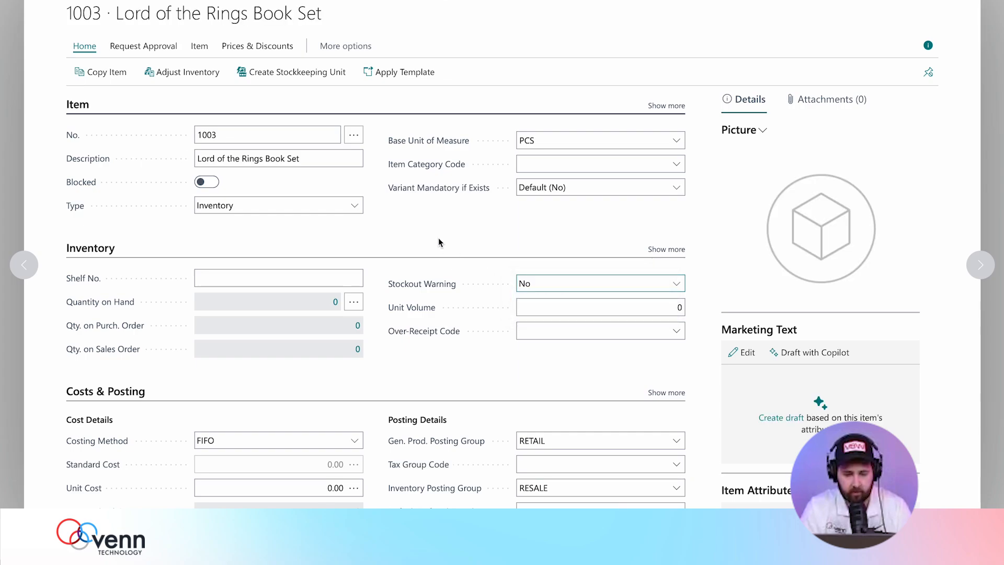
Give item 1003 a unit cost of 43.27 and a unit price of 69.99.
{"action": "scroll", "coordinate": [410, 249], "scroll_direction": "down", "scroll_amount": 2}
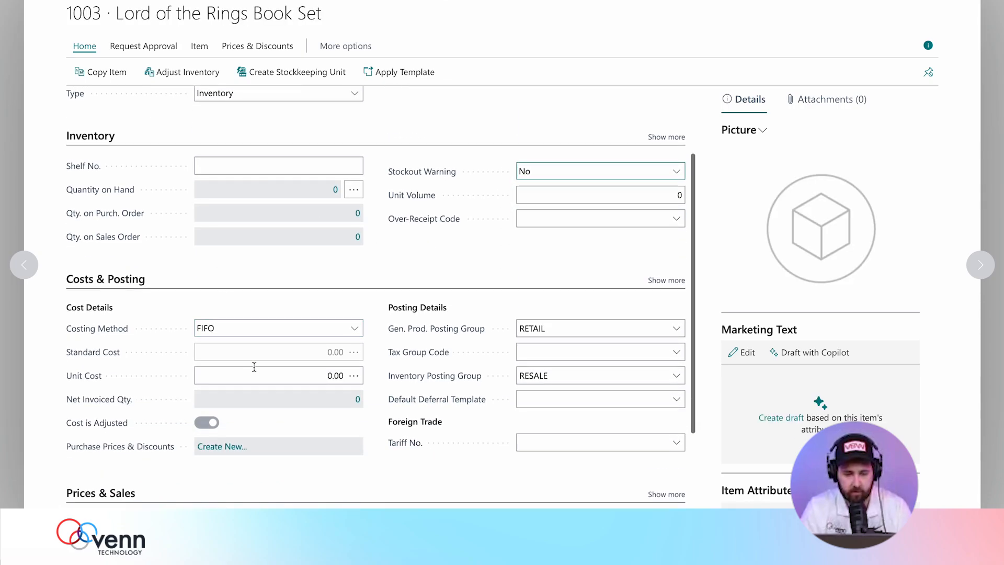
{"action": "left_click", "coordinate": [310, 379]}
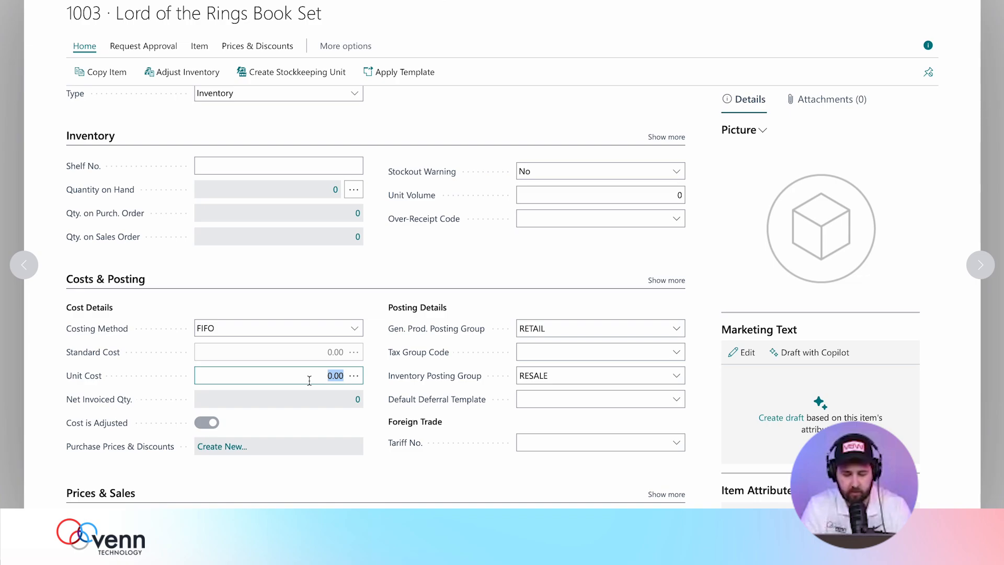
{"action": "type", "text": "43.27"}
{"action": "key", "text": "Tab"}
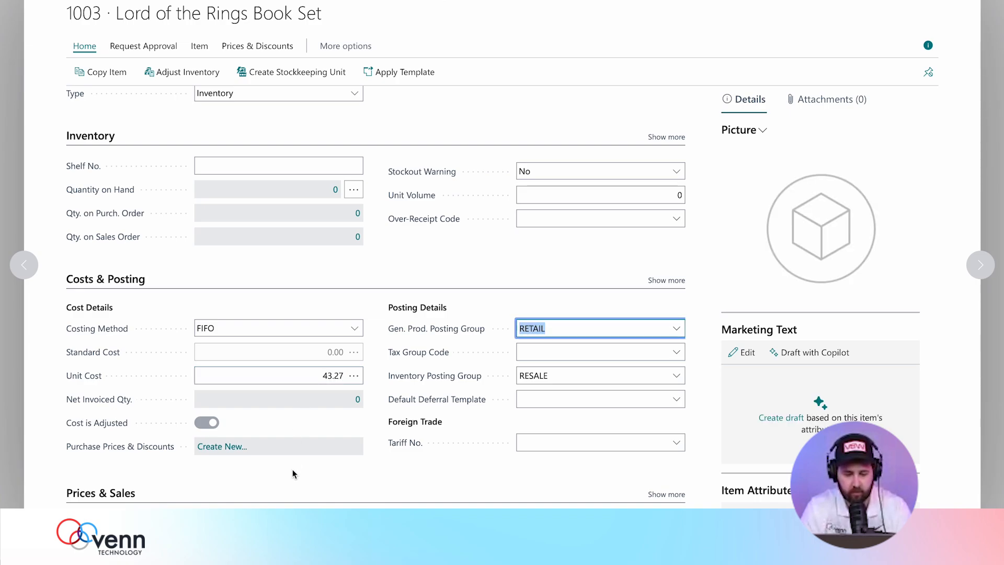
{"action": "scroll", "coordinate": [293, 474], "scroll_direction": "down", "scroll_amount": 2}
{"action": "left_click", "coordinate": [326, 436]}
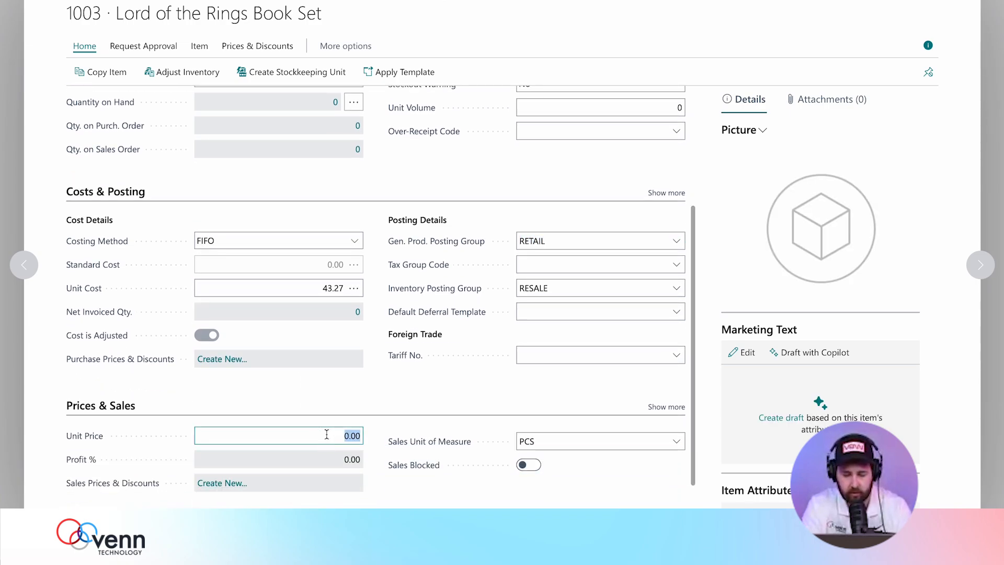
{"action": "type", "text": "69.99"}
{"action": "key", "text": "Tab"}
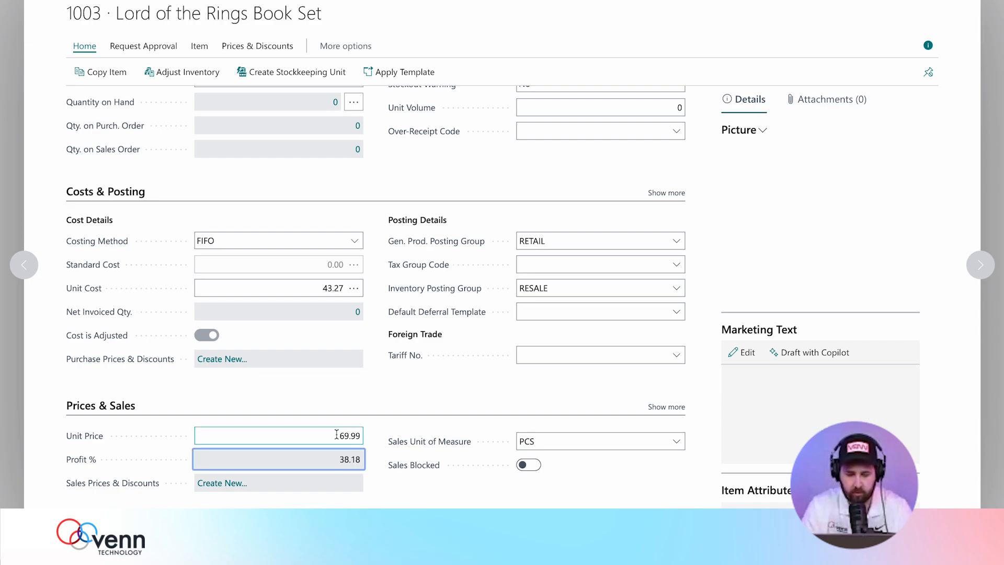
Set the item's Tax Group Code to TXCD_99999999.
{"action": "scroll", "coordinate": [621, 401], "scroll_direction": "down", "scroll_amount": 1}
{"action": "left_click", "coordinate": [676, 252]}
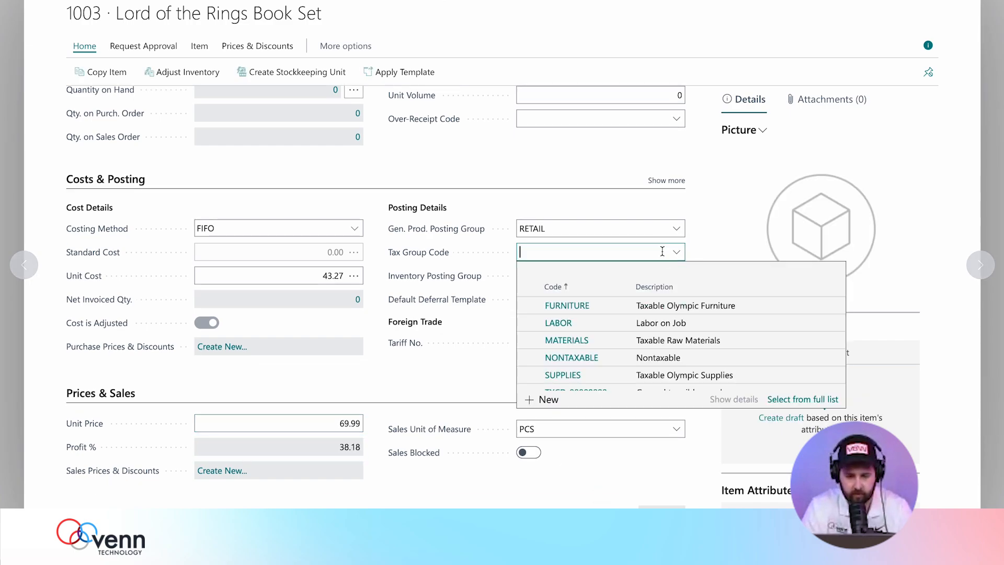
{"action": "scroll", "coordinate": [584, 375], "scroll_direction": "down", "scroll_amount": 1}
{"action": "left_click", "coordinate": [577, 378]}
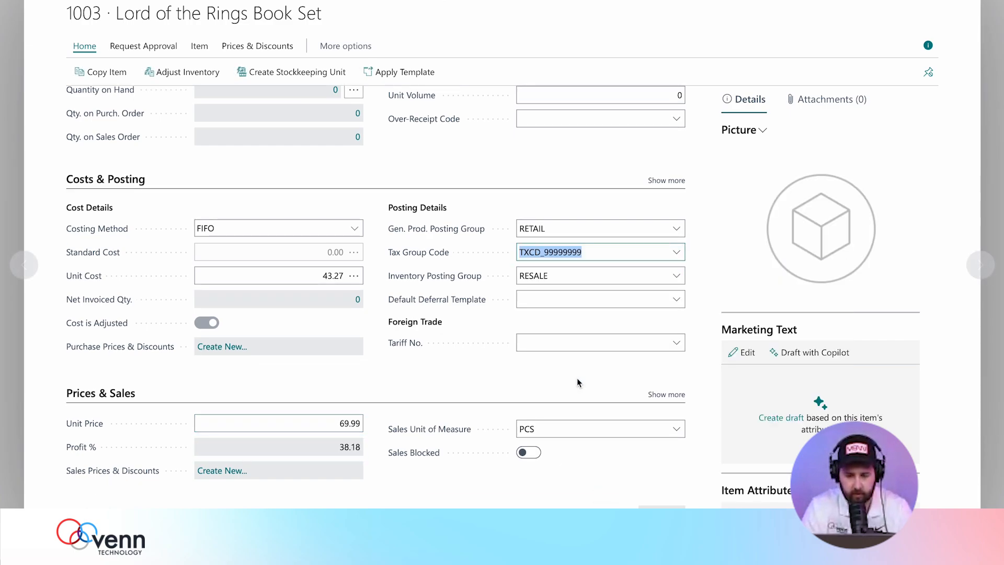
{"action": "left_click", "coordinate": [475, 365]}
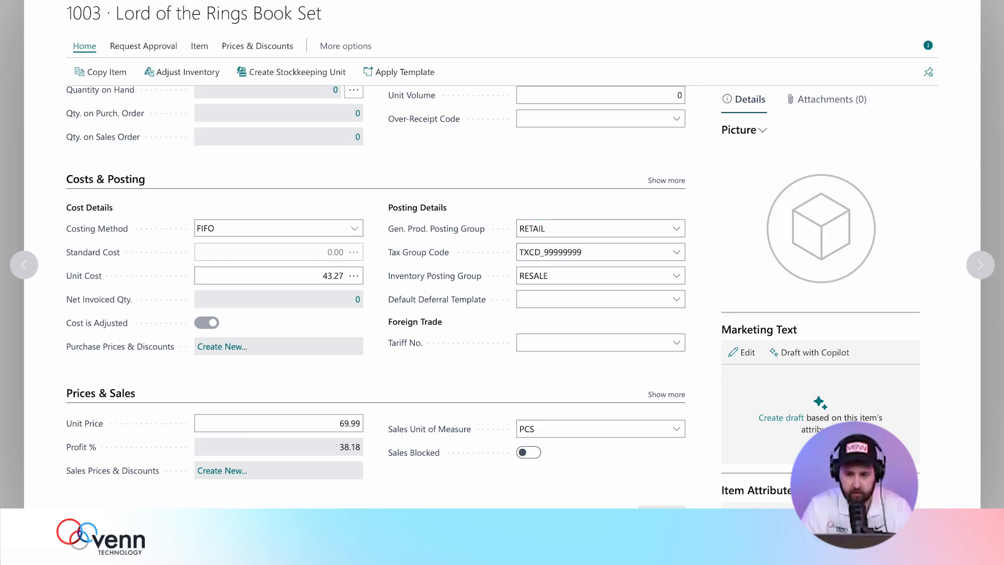
Close item card 1003 back to the Items list and bring up the Sales menu.
{"action": "left_click", "coordinate": [1000, 115]}
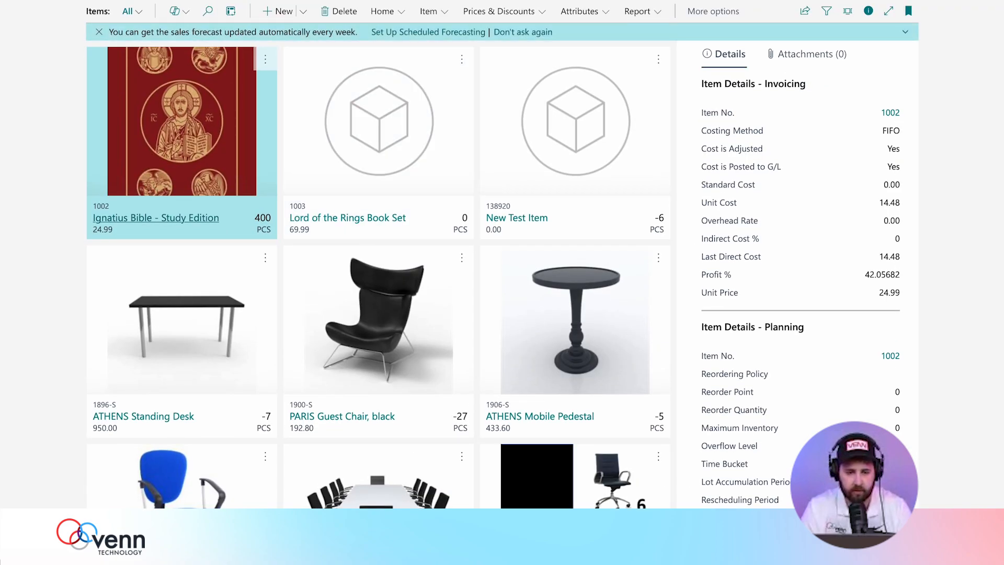
{"action": "left_click", "coordinate": [303, 1]}
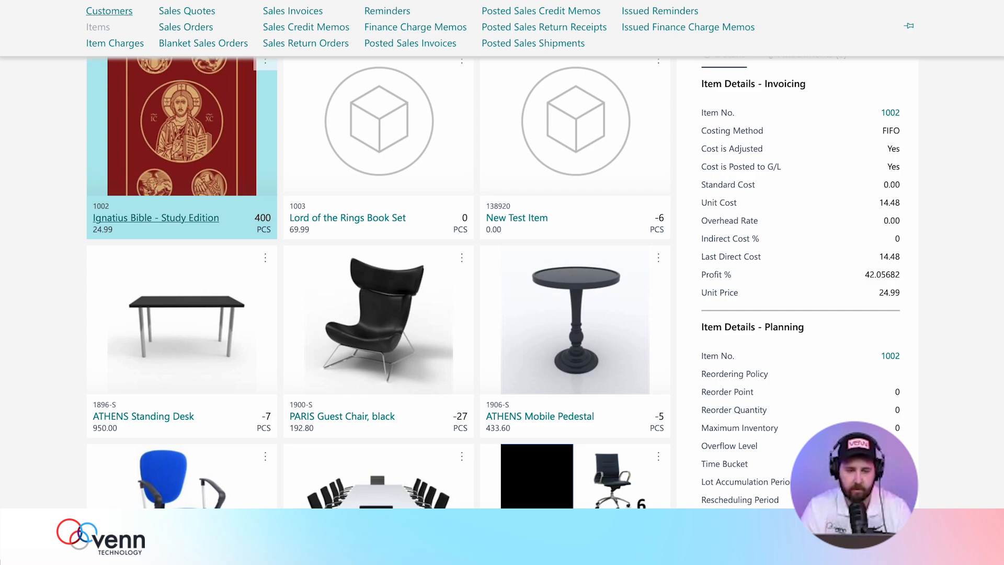
Create a new customer from the template and name it 'The Fellowship'.
{"action": "left_click", "coordinate": [109, 11]}
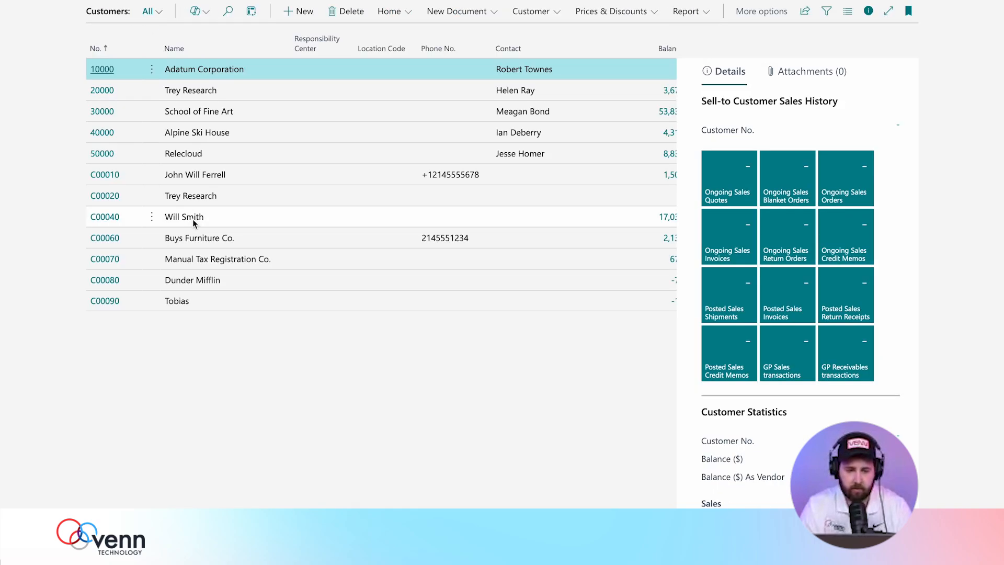
{"action": "left_click", "coordinate": [304, 12]}
{"action": "left_click", "coordinate": [657, 450]}
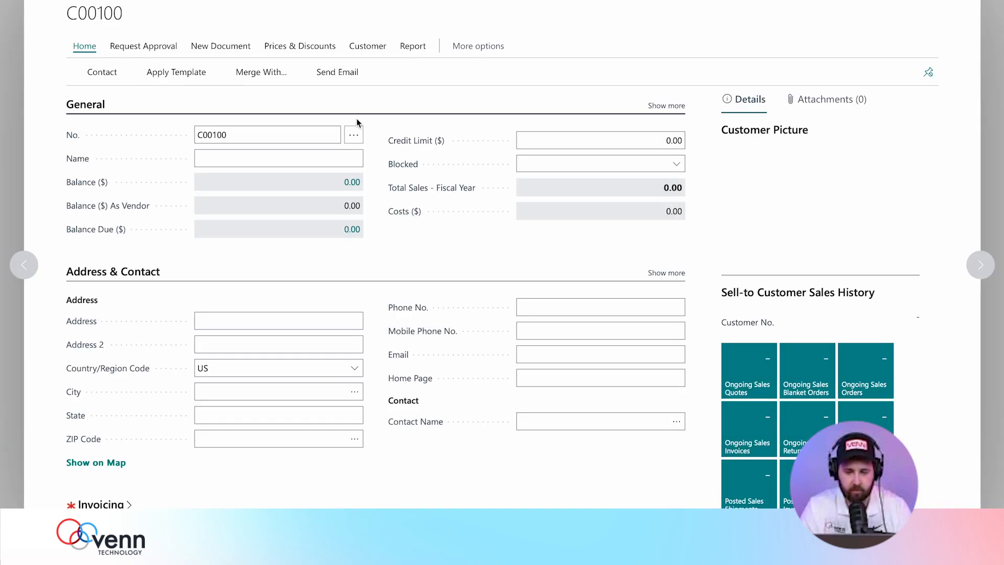
{"action": "left_click", "coordinate": [260, 160]}
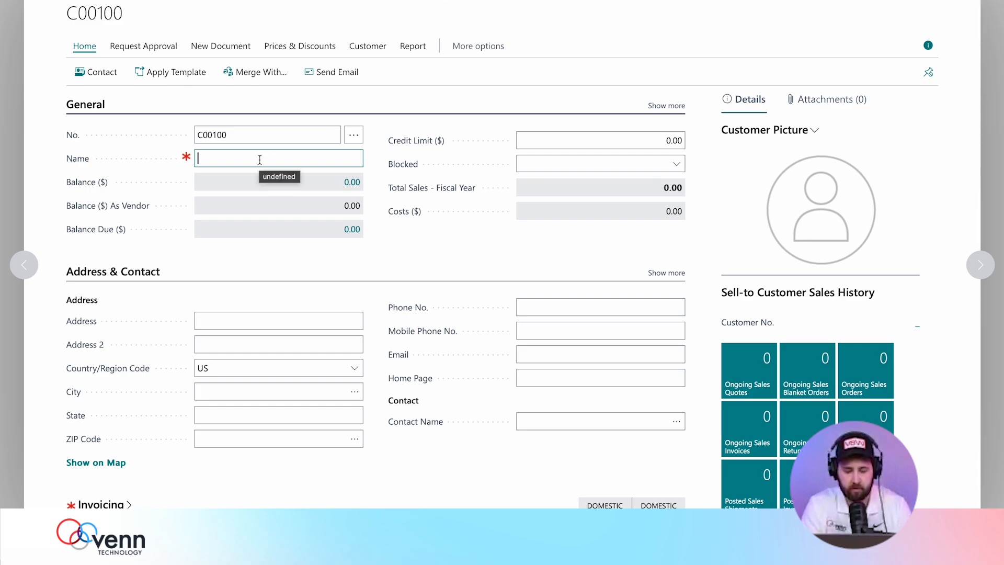
{"action": "type", "text": "The Fellowship"}
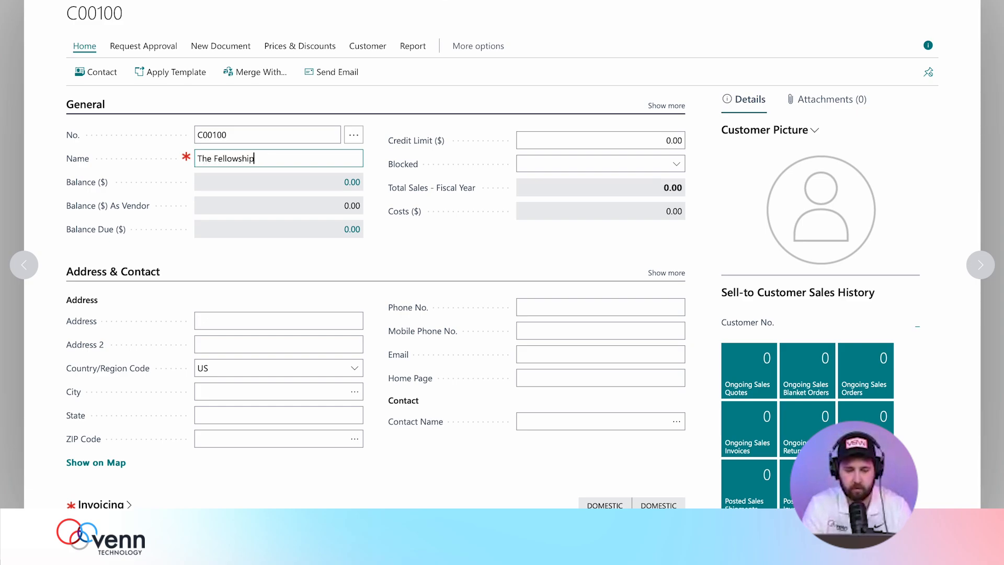
{"action": "key", "text": "Tab"}
Enter the customer's street address, city, state and ZIP code.
{"action": "left_click", "coordinate": [235, 320]}
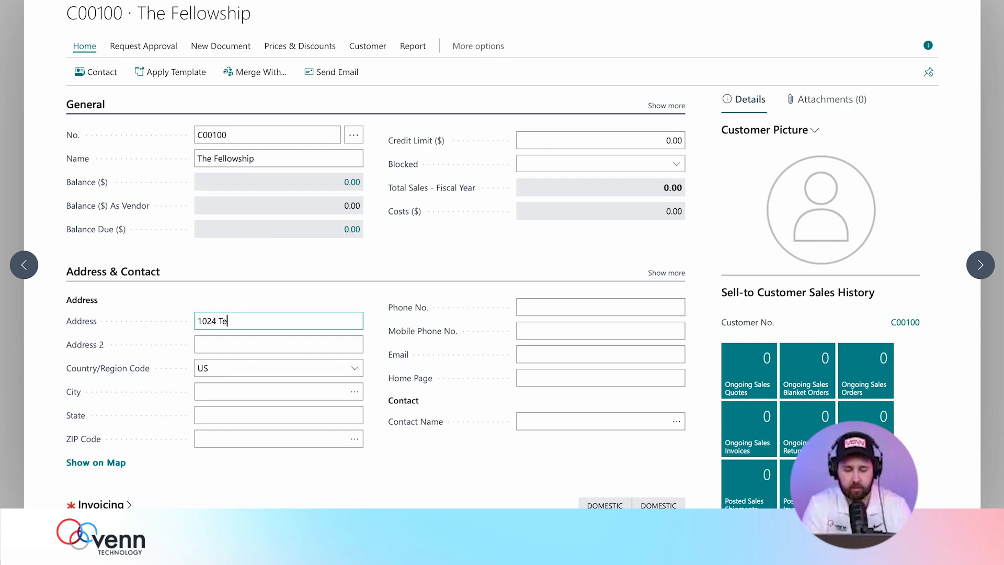
{"action": "left_click", "coordinate": [234, 393]}
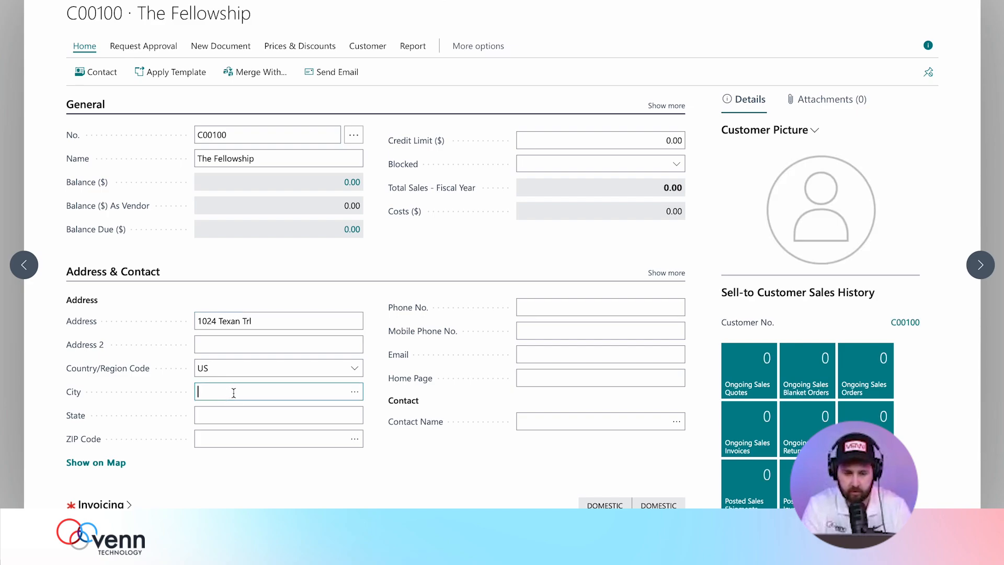
{"action": "type", "text": "Grapevine"}
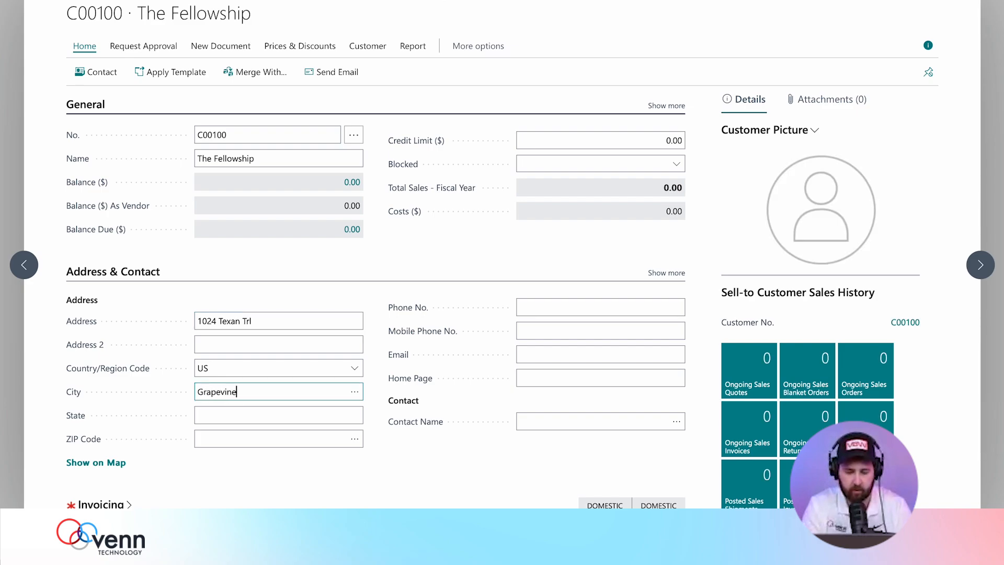
{"action": "left_click", "coordinate": [242, 414]}
{"action": "type", "text": "Texas"}
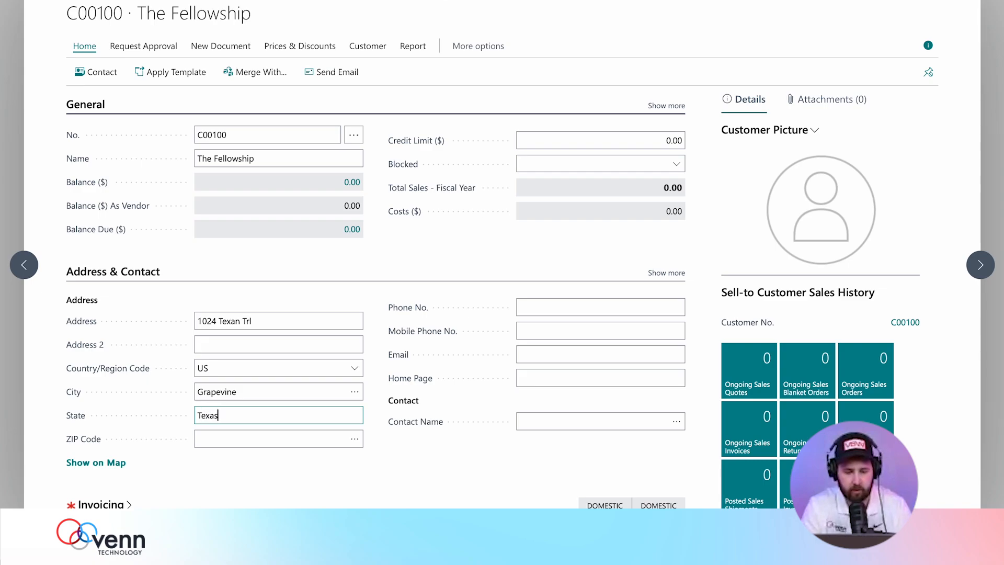
{"action": "left_click", "coordinate": [238, 438]}
{"action": "type", "text": "76051"}
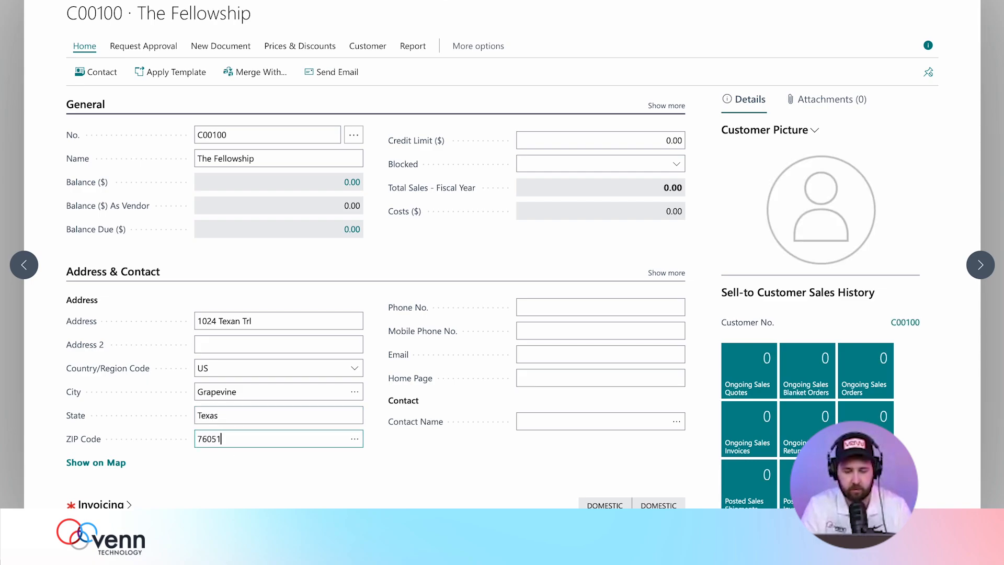
Fill in the customer's contact e-mail address in the Email field.
{"action": "left_click", "coordinate": [557, 350]}
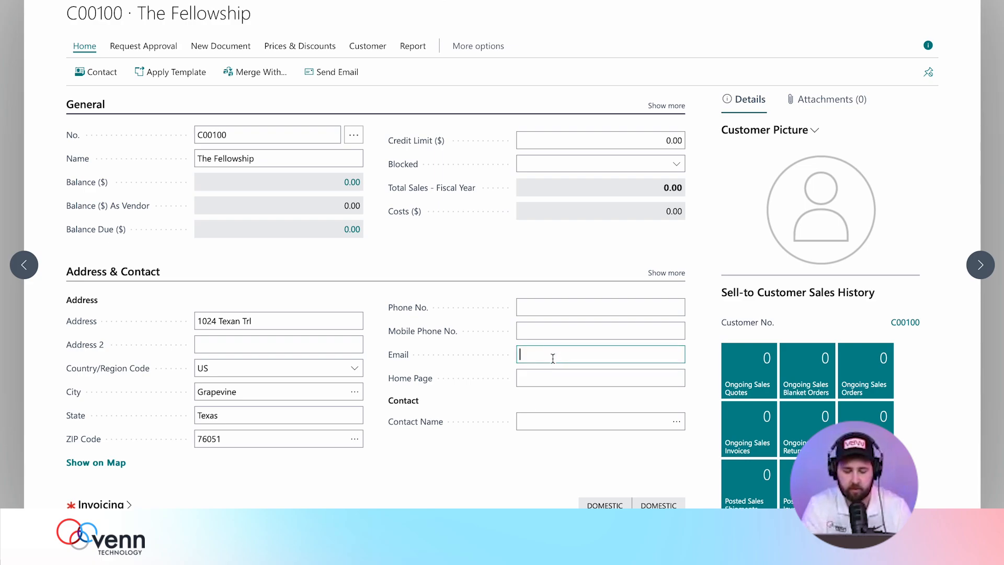
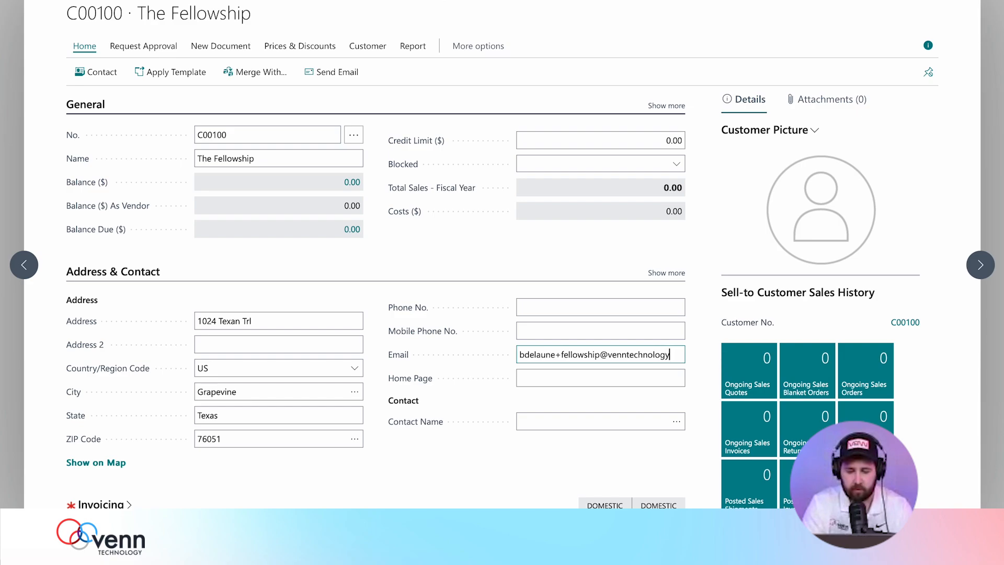
{"action": "key", "text": "Tab"}
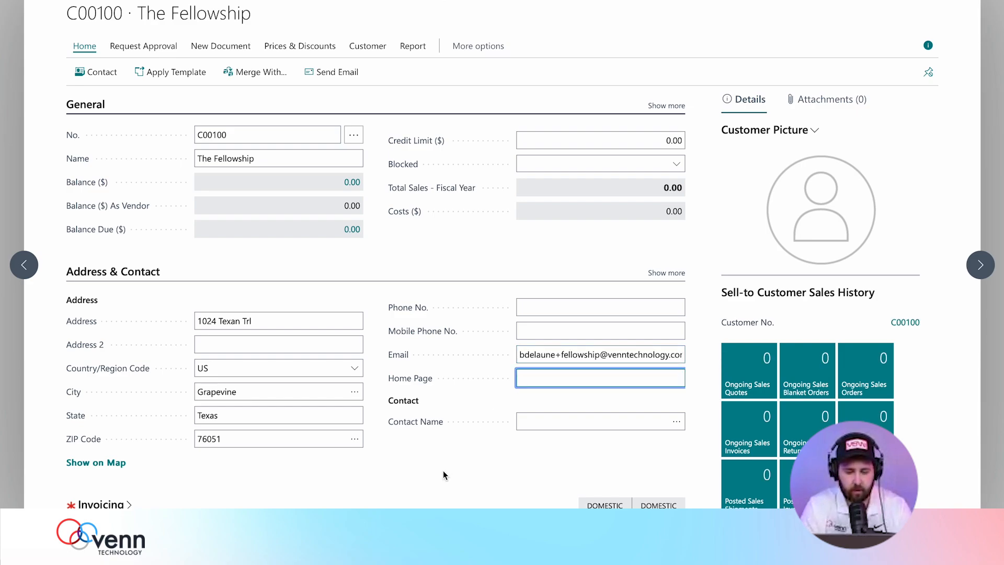
{"action": "left_click", "coordinate": [443, 470]}
{"action": "scroll", "coordinate": [444, 470], "scroll_direction": "down", "scroll_amount": 1}
{"action": "scroll", "coordinate": [444, 475], "scroll_direction": "down", "scroll_amount": 1}
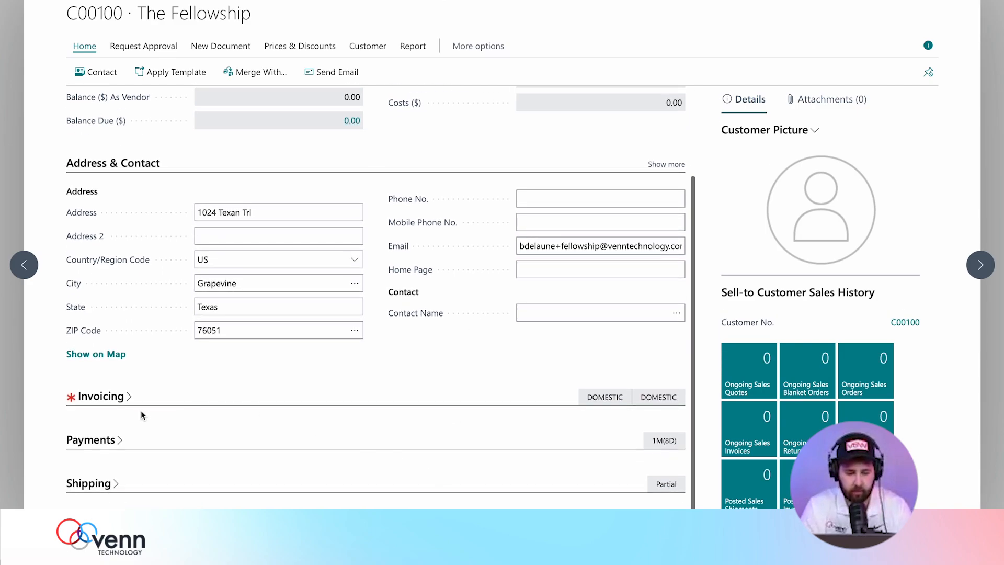
Set The Fellowship's Tax Area Code to STRIPE in the Invoicing section.
{"action": "left_click", "coordinate": [116, 396]}
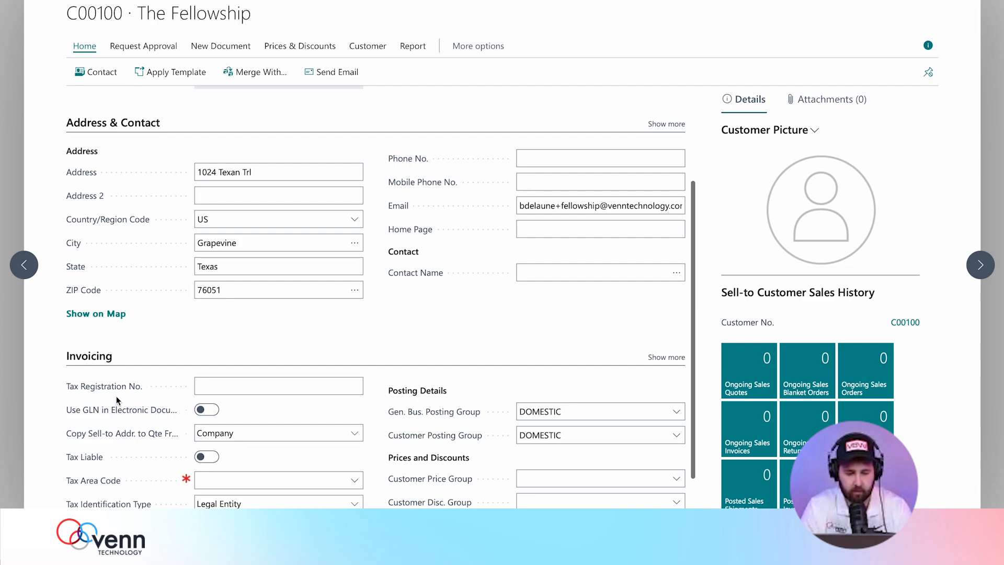
{"action": "scroll", "coordinate": [122, 449], "scroll_direction": "down", "scroll_amount": 2}
{"action": "left_click", "coordinate": [351, 384]}
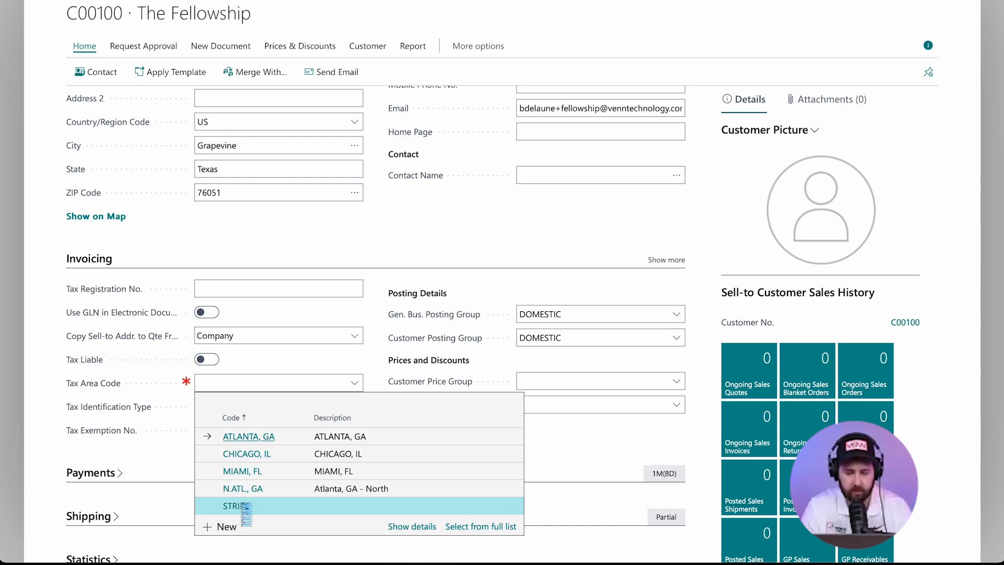
{"action": "left_click", "coordinate": [369, 506]}
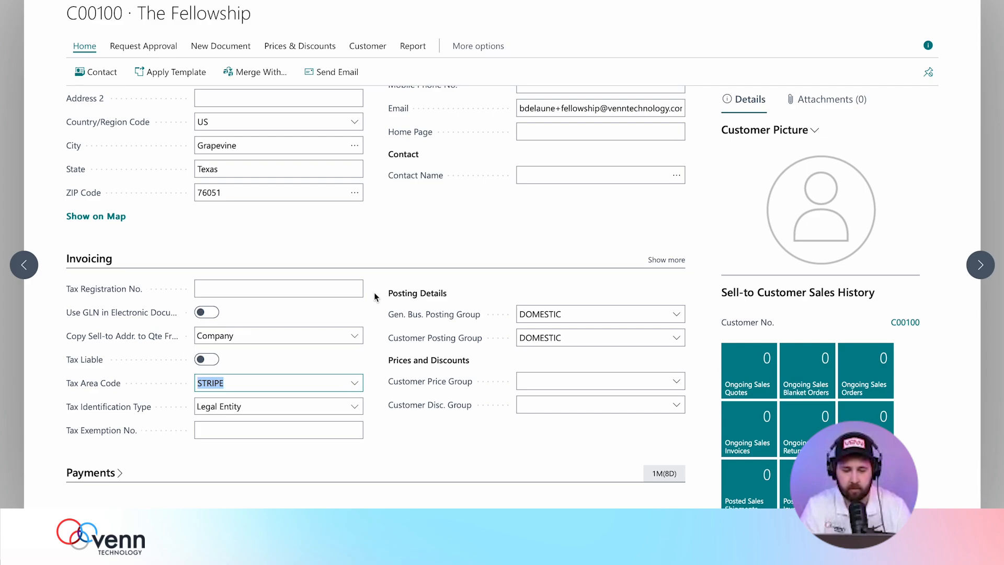
{"action": "scroll", "coordinate": [354, 398], "scroll_direction": "up", "scroll_amount": 5}
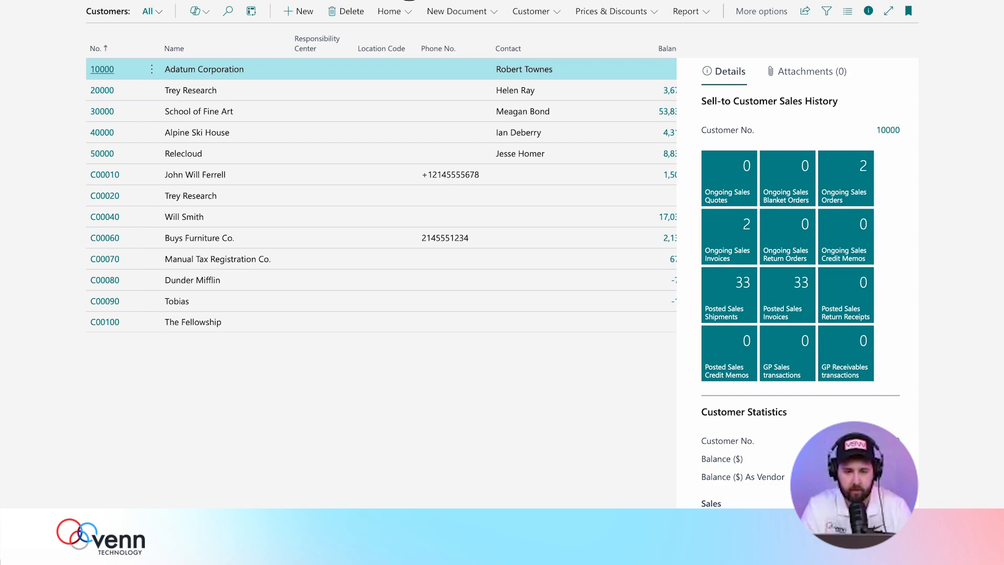
Start a new sales invoice with The Fellowship as the customer.
{"action": "left_click", "coordinate": [409, 0]}
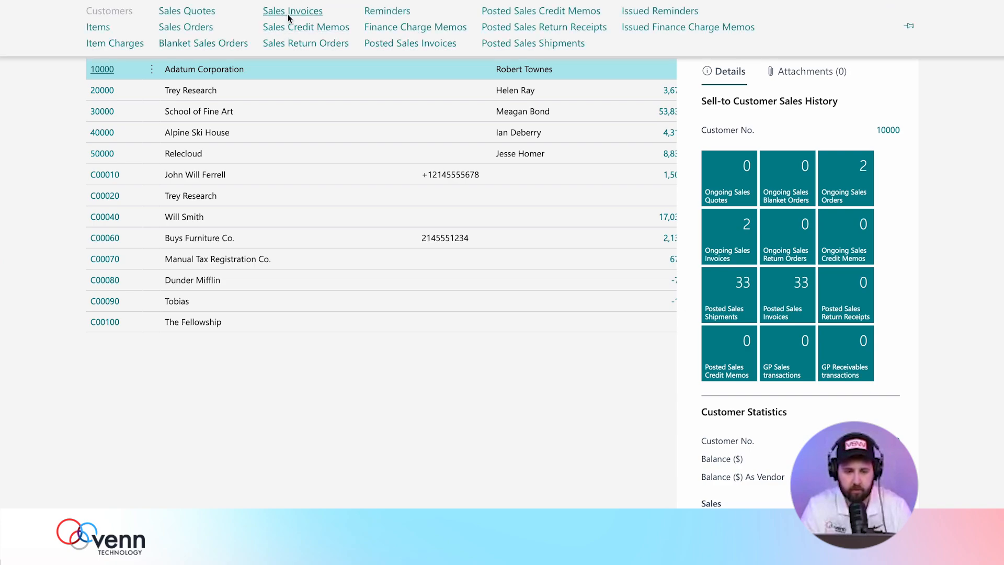
{"action": "left_click", "coordinate": [288, 16]}
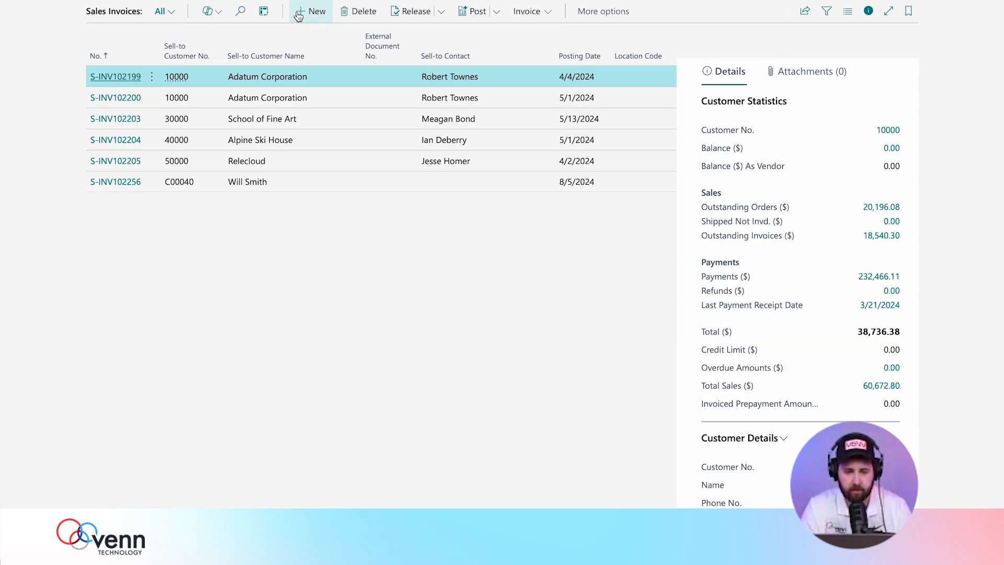
{"action": "left_click", "coordinate": [298, 15]}
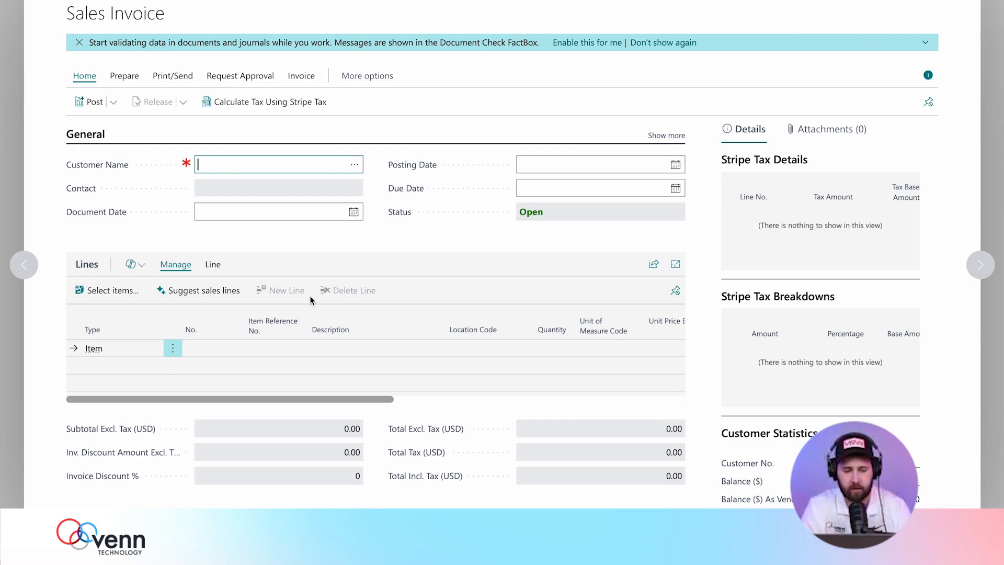
{"action": "type", "text": "T"}
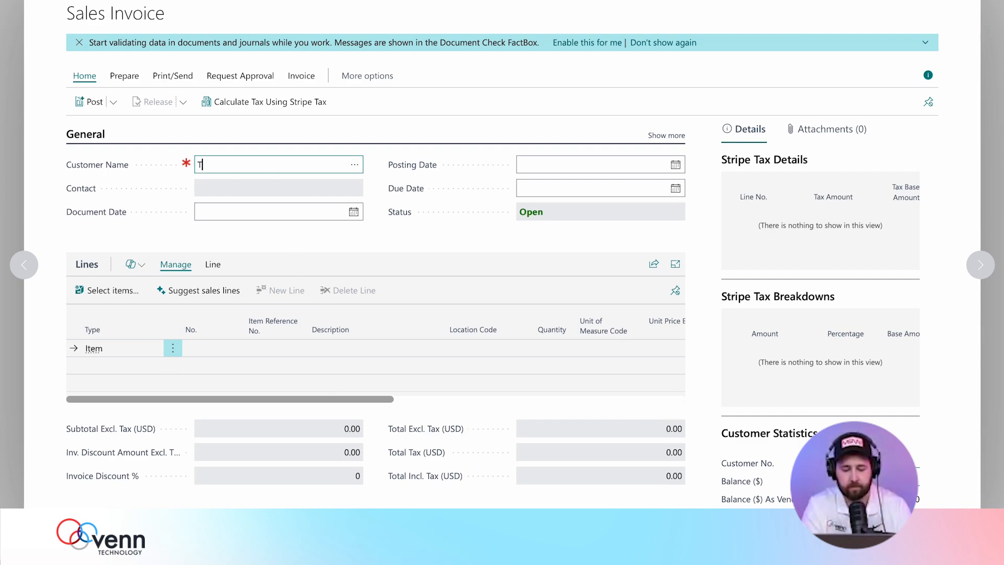
{"action": "type", "text": "he Fellowship"}
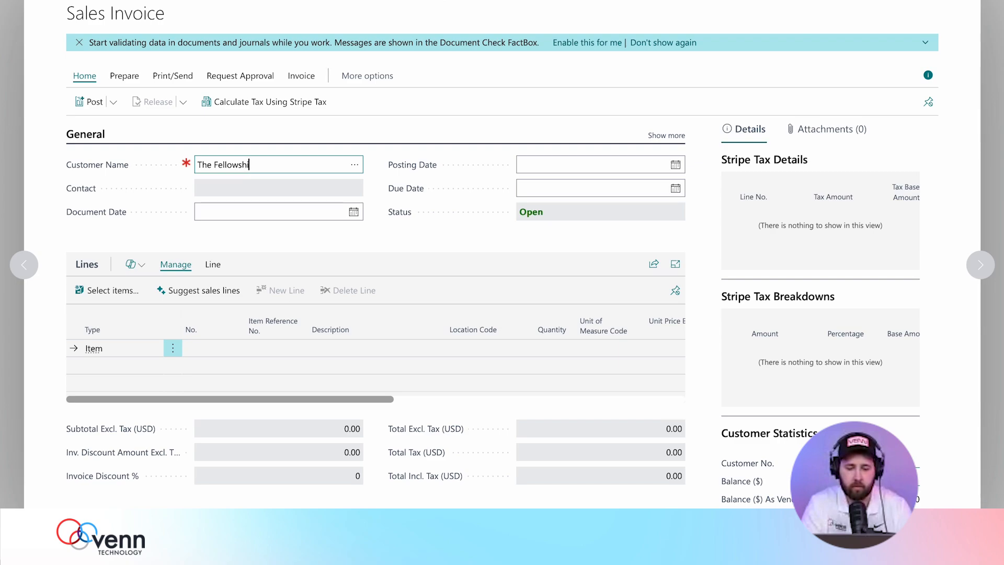
{"action": "left_click", "coordinate": [281, 192]}
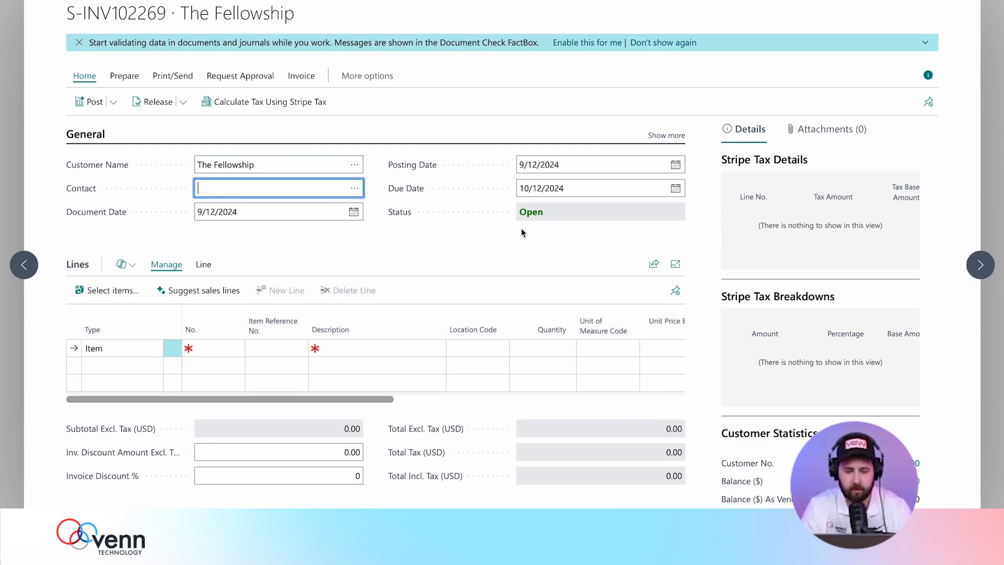
Put item 1003, Lord of the Rings Book Set, on the first invoice line.
{"action": "left_click", "coordinate": [224, 349]}
{"action": "left_click", "coordinate": [236, 349]}
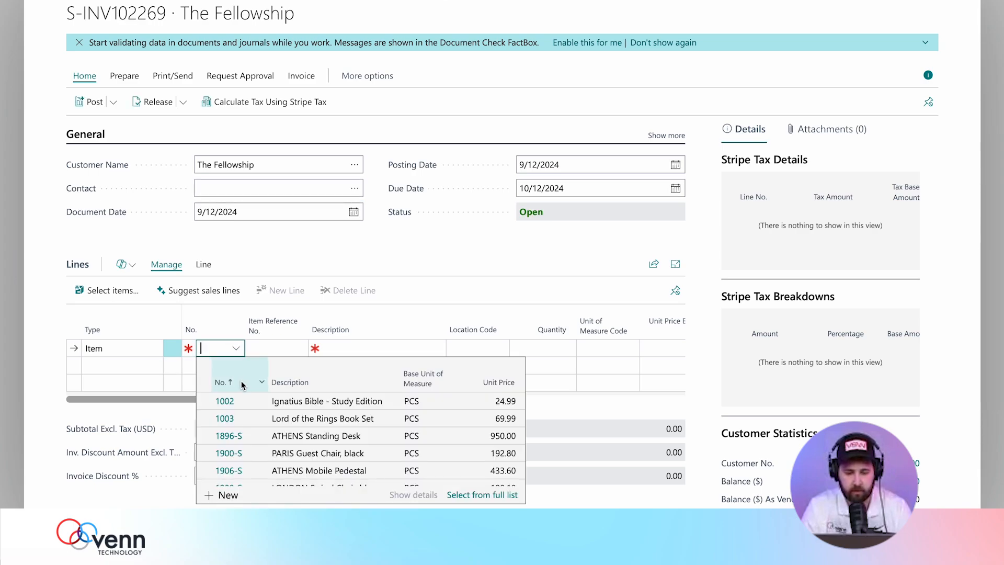
{"action": "left_click", "coordinate": [229, 422]}
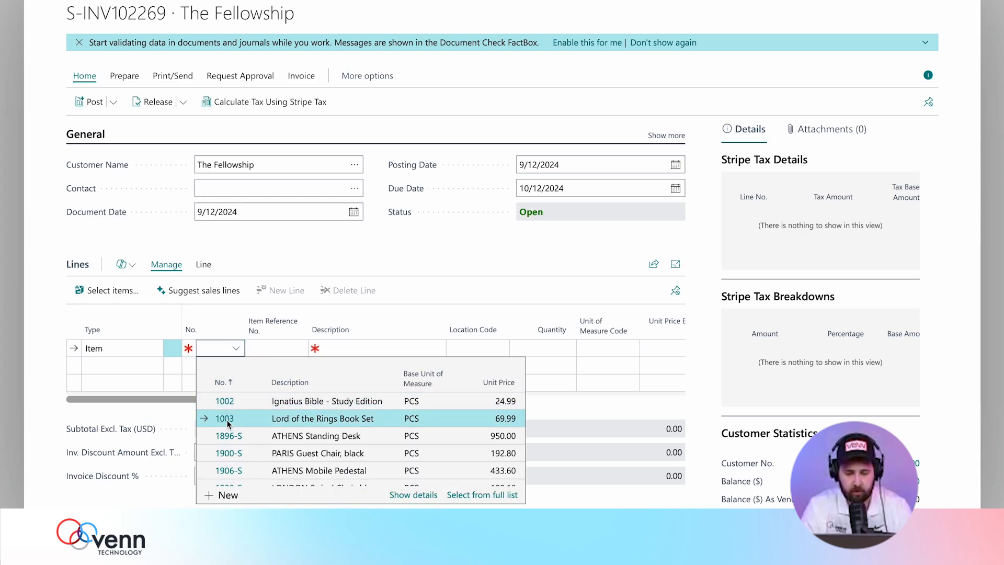
{"action": "left_click", "coordinate": [226, 420]}
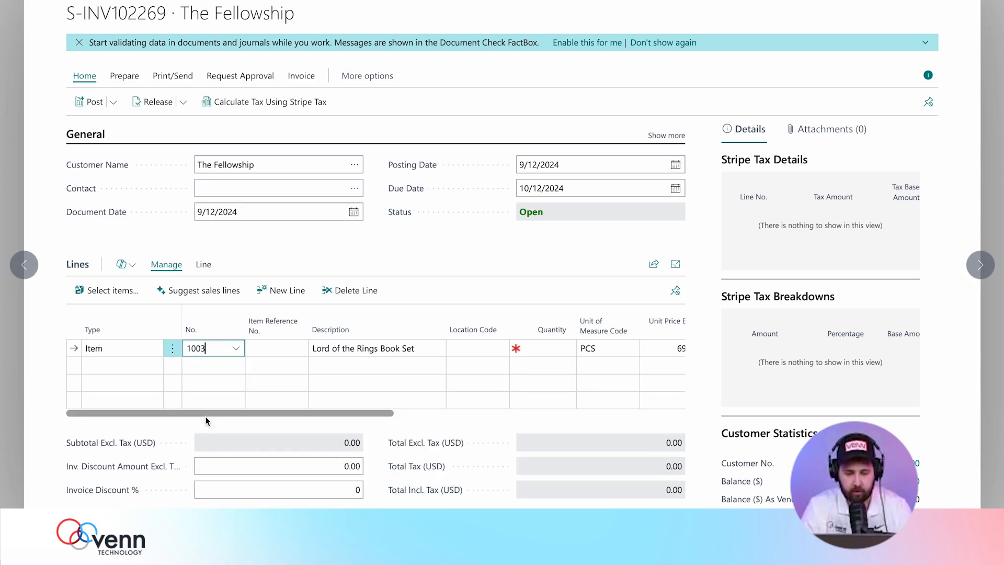
Add a second item line with tax group TXCD_99999999 (general tangible goods).
{"action": "left_click", "coordinate": [234, 367]}
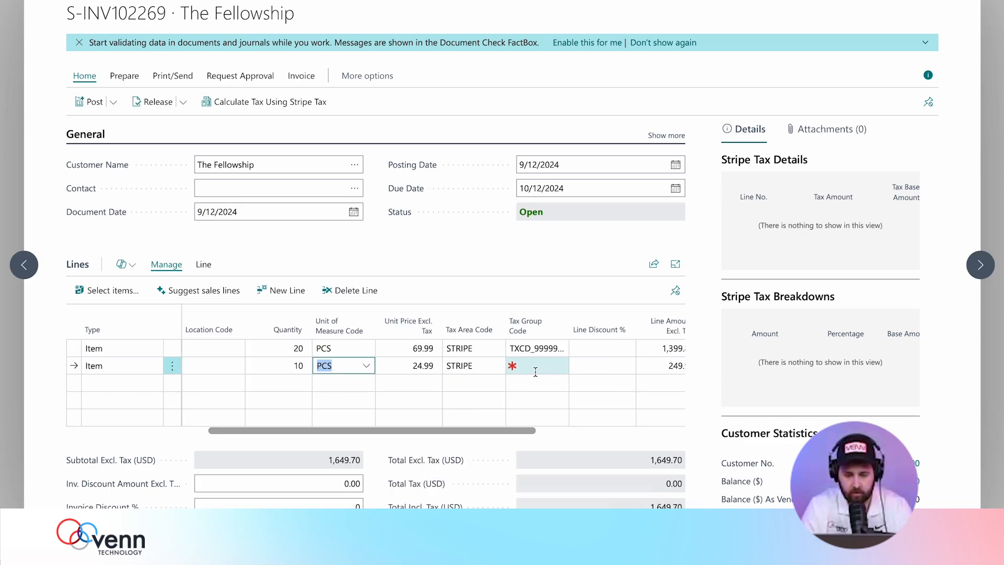
{"action": "left_click", "coordinate": [533, 366]}
{"action": "left_click", "coordinate": [560, 366]}
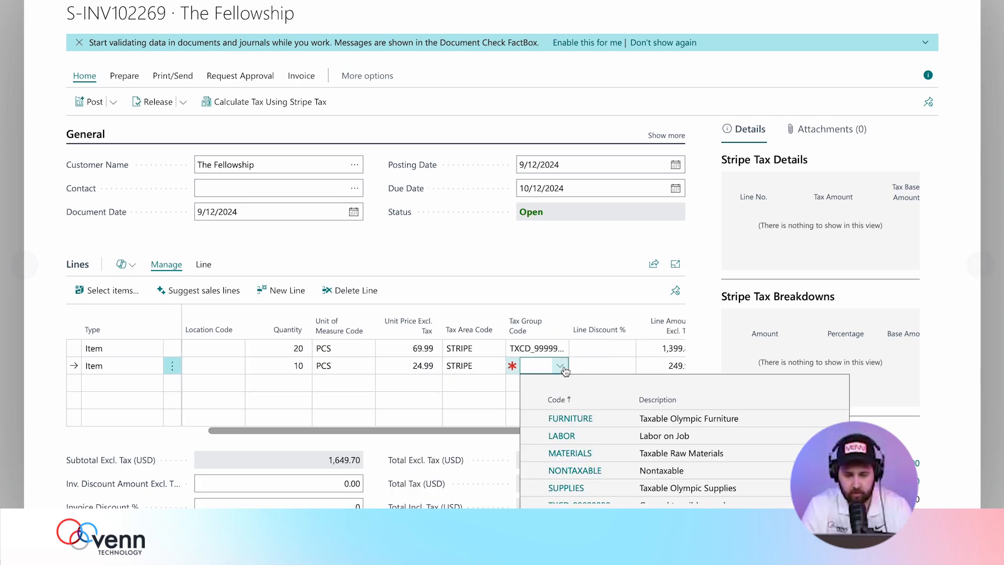
{"action": "scroll", "coordinate": [575, 460], "scroll_direction": "down", "scroll_amount": 1}
{"action": "left_click", "coordinate": [576, 491]}
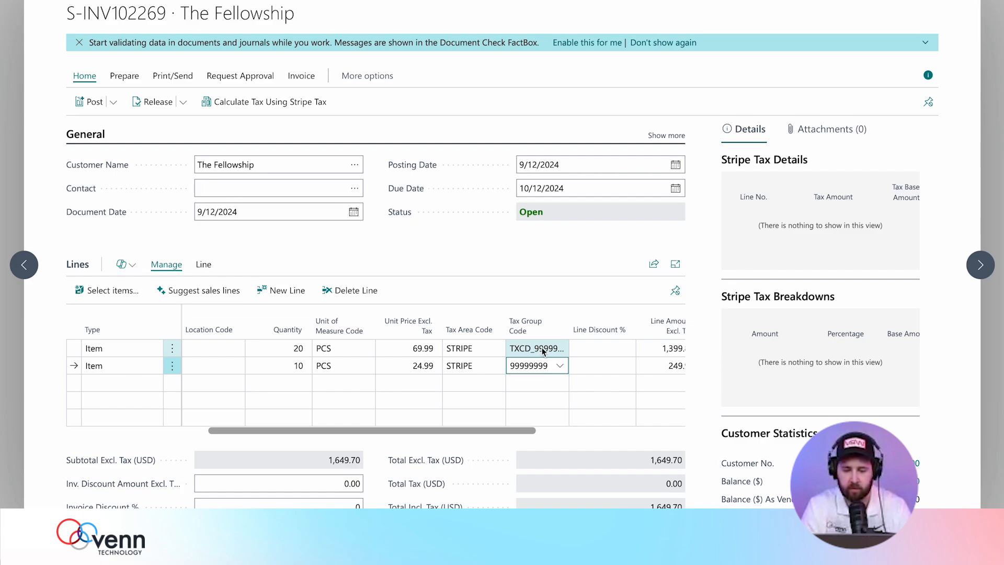
{"action": "left_click", "coordinate": [561, 366]}
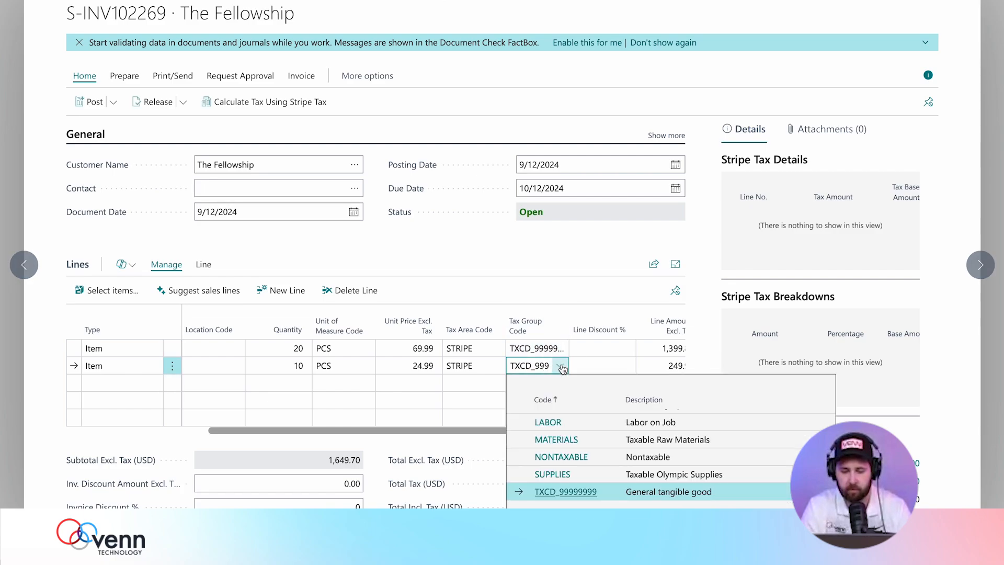
{"action": "left_click", "coordinate": [542, 289]}
Have Stripe Tax calculate the tax on the invoice.
{"action": "scroll", "coordinate": [492, 292], "scroll_direction": "down", "scroll_amount": 1}
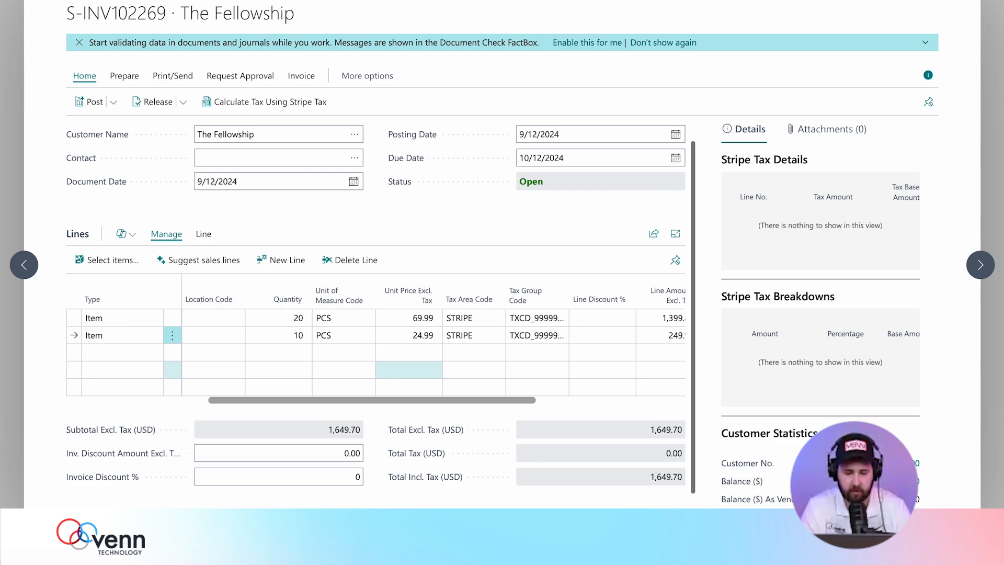
{"action": "scroll", "coordinate": [379, 374], "scroll_direction": "down", "scroll_amount": 3}
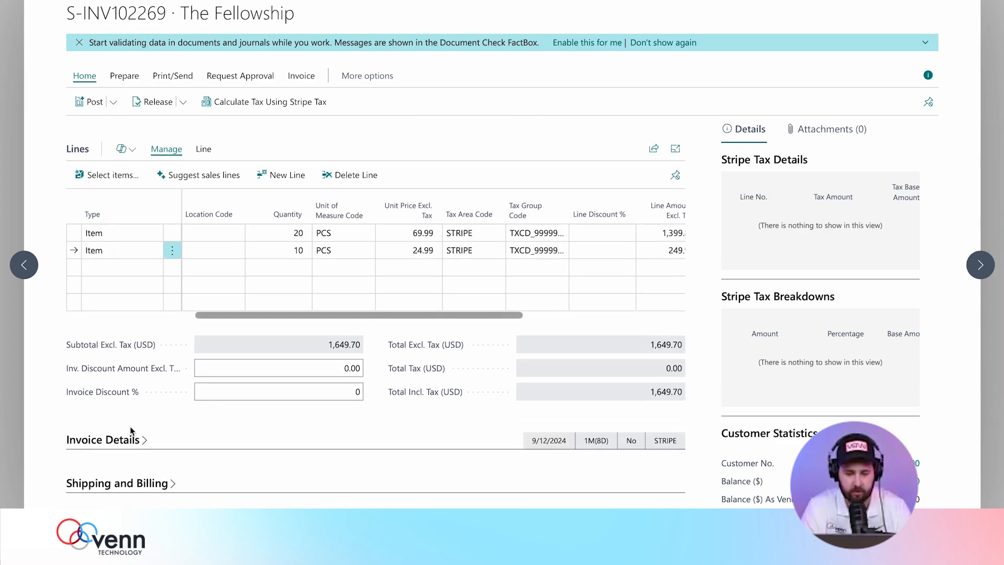
{"action": "scroll", "coordinate": [333, 423], "scroll_direction": "up", "scroll_amount": 4}
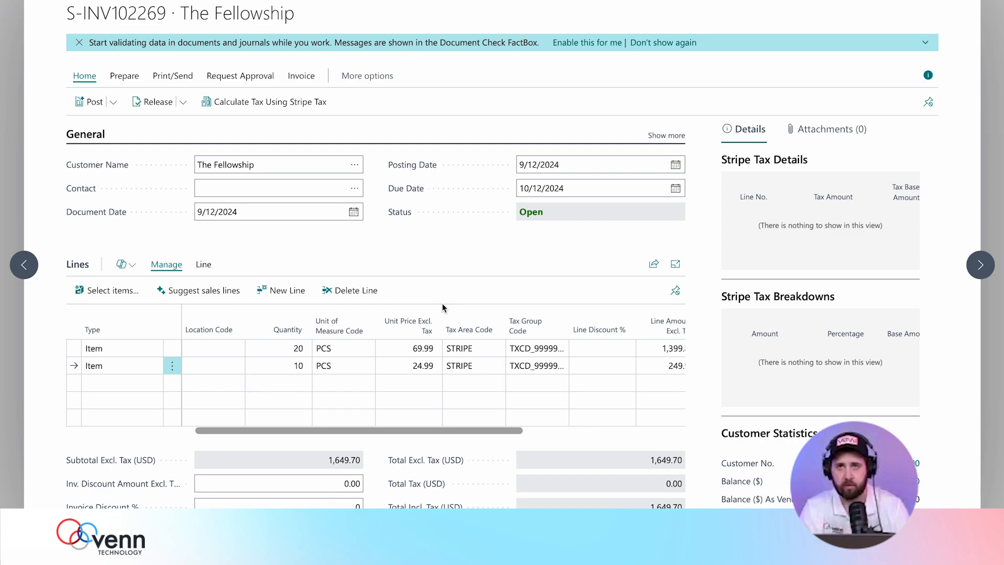
{"action": "left_click", "coordinate": [250, 106]}
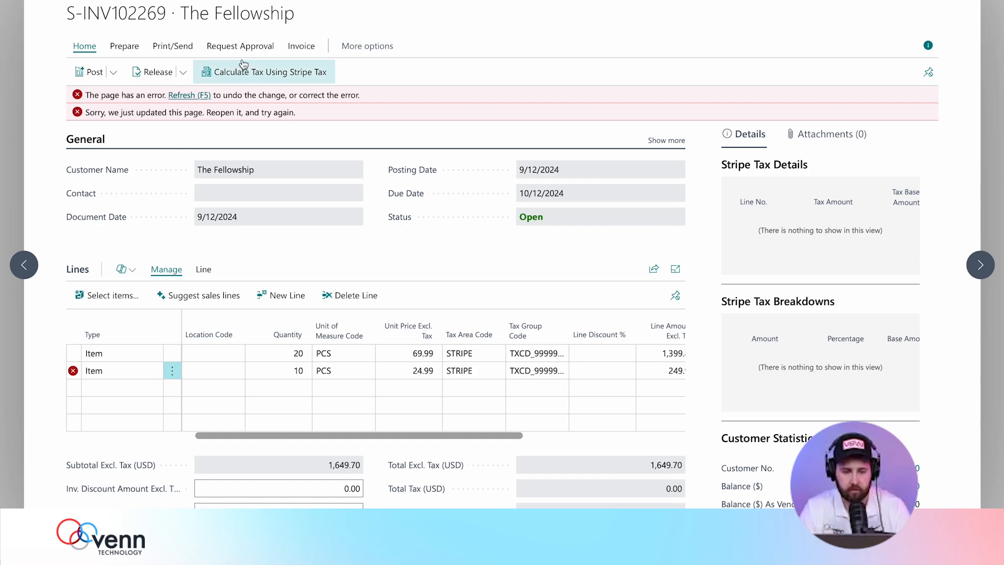
Reload the invoice to clear the error, showing 136.10 Stripe tax and a 1,785.80 total.
{"action": "left_click", "coordinate": [260, 75]}
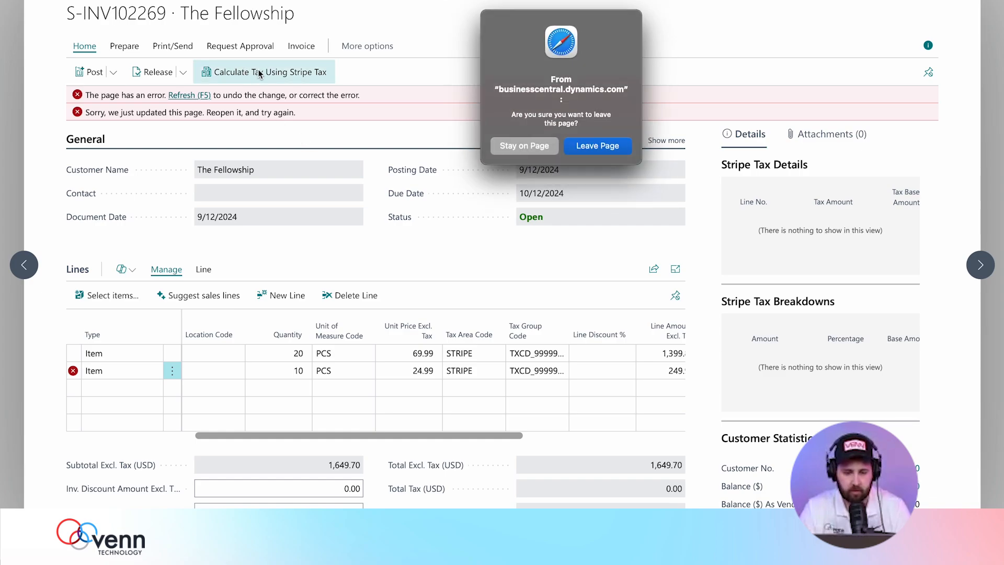
{"action": "left_click", "coordinate": [544, 148]}
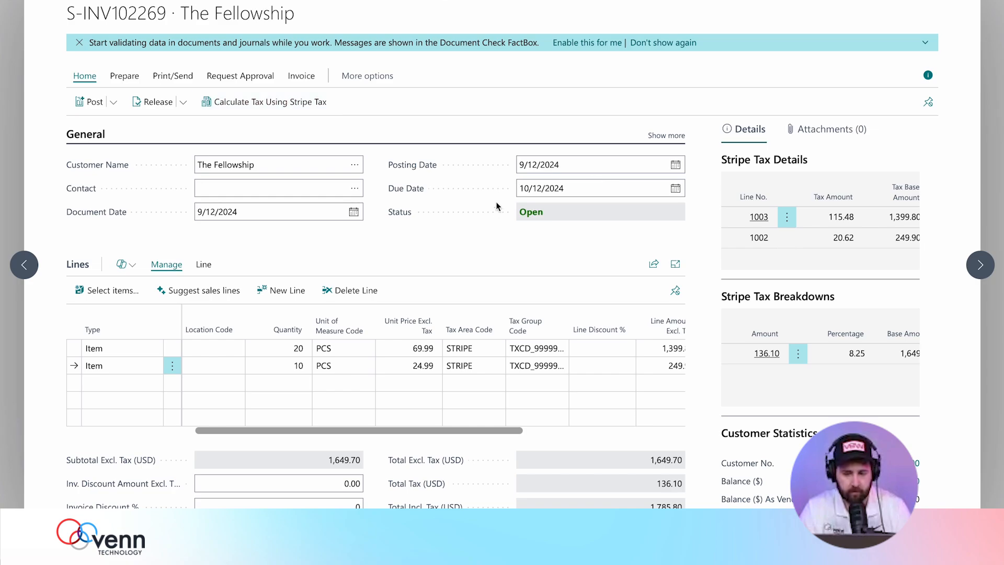
{"action": "scroll", "coordinate": [496, 209], "scroll_direction": "down", "scroll_amount": 5}
{"action": "scroll", "coordinate": [495, 209], "scroll_direction": "up", "scroll_amount": 5}
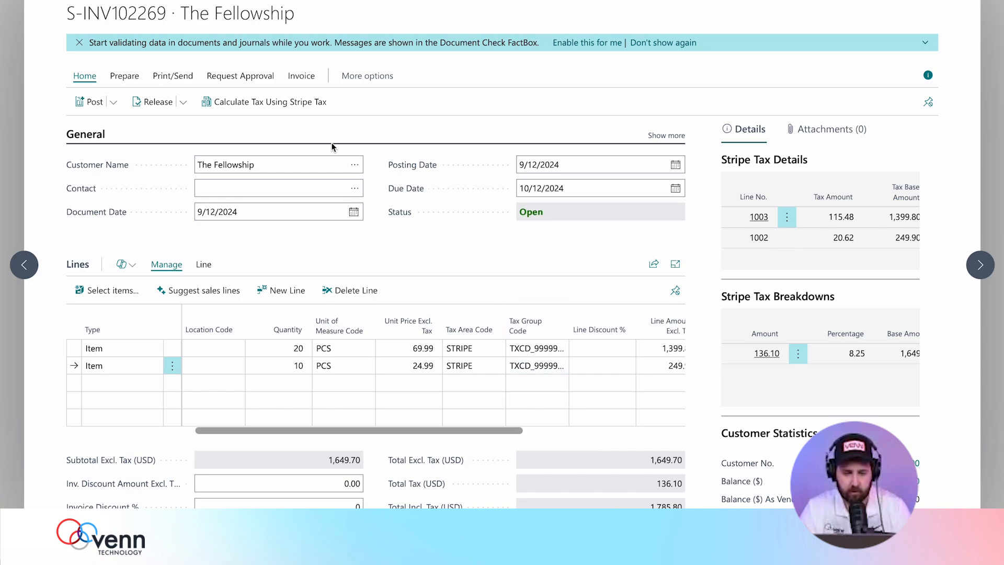
Post the invoice and open the resulting posted invoice PS-INV103261.
{"action": "left_click", "coordinate": [86, 104]}
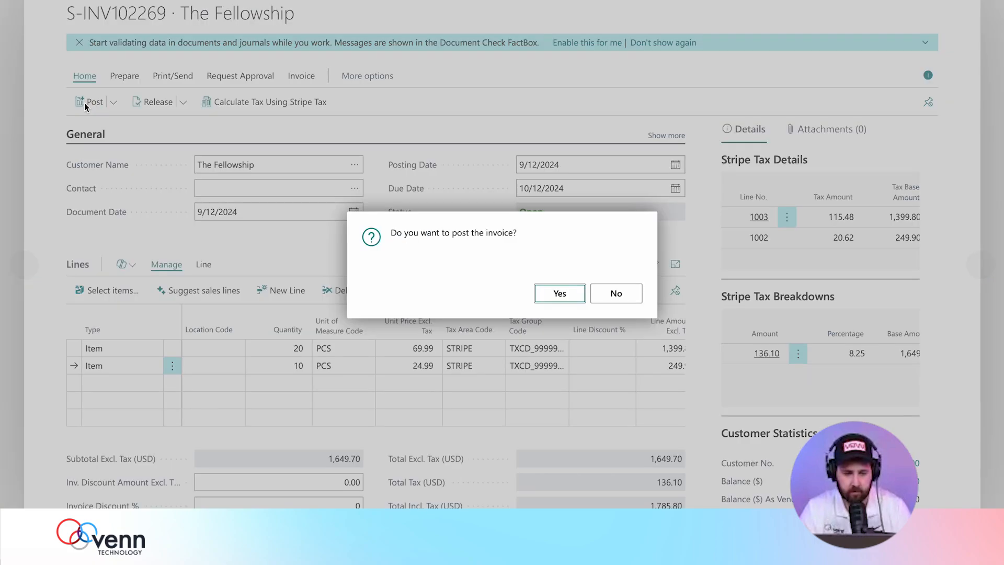
{"action": "left_click", "coordinate": [560, 293]}
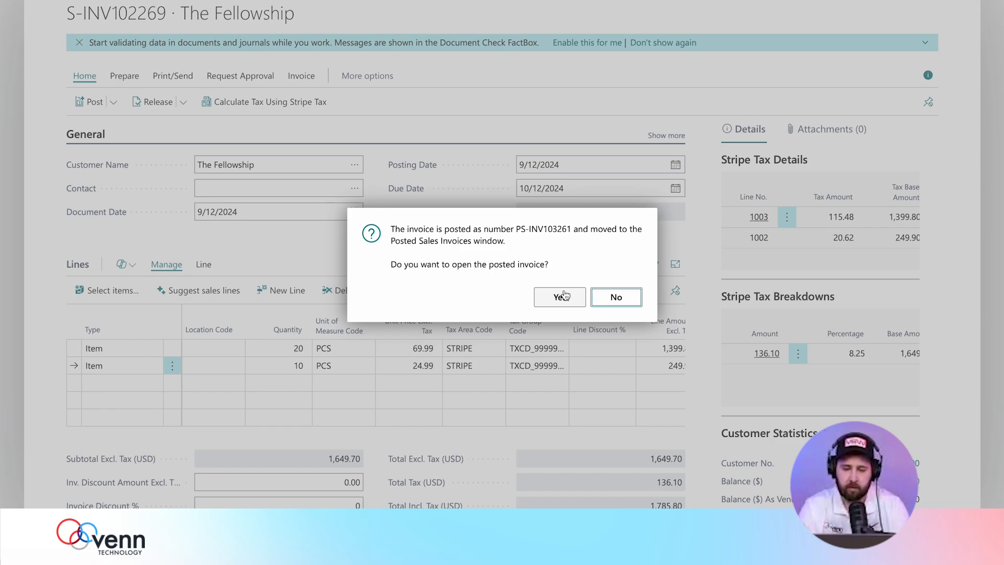
{"action": "left_click", "coordinate": [566, 296]}
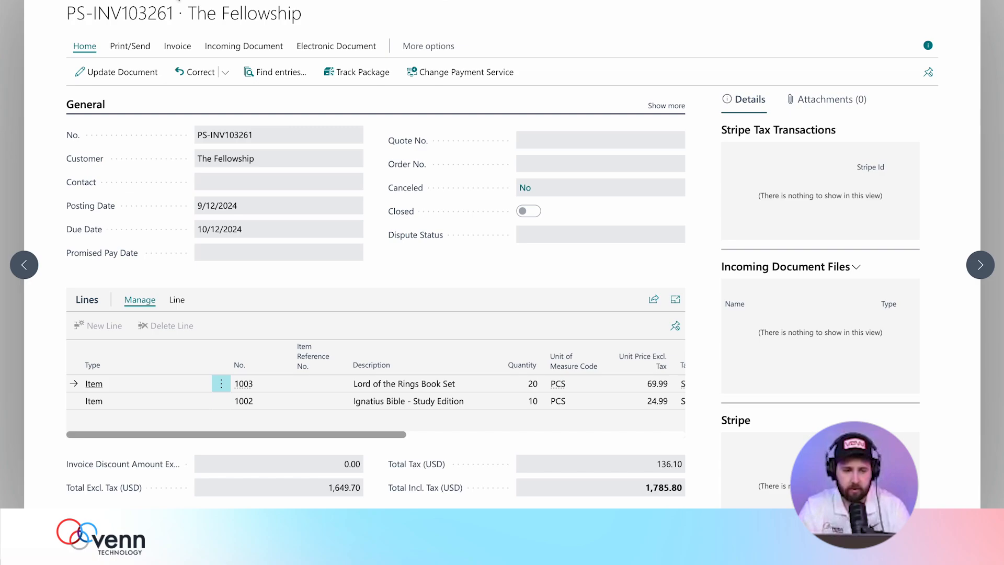
Refresh the posted invoice and select the Stripe payment link in the FactBox.
{"action": "key", "text": "F5"}
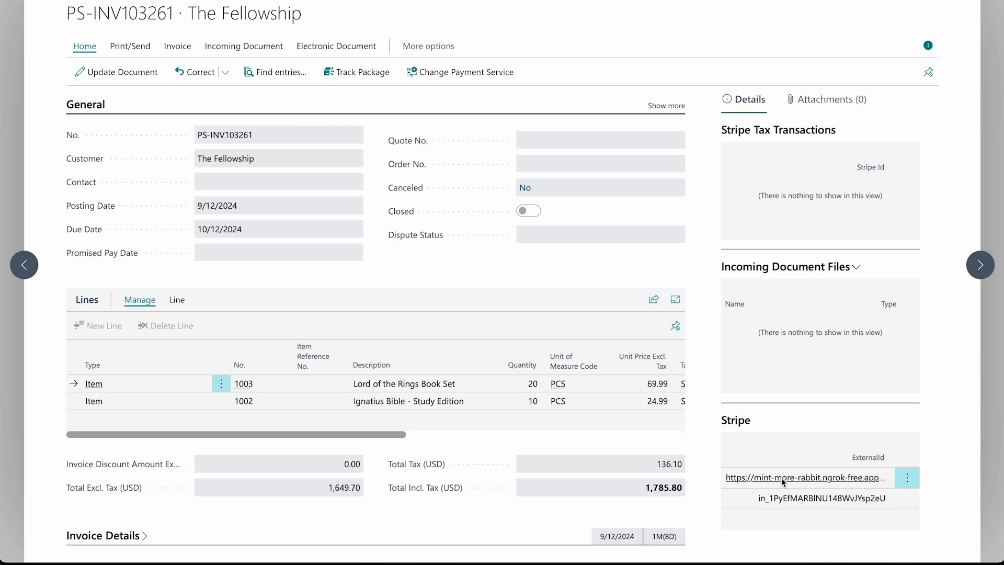
{"action": "double_click", "coordinate": [783, 478]}
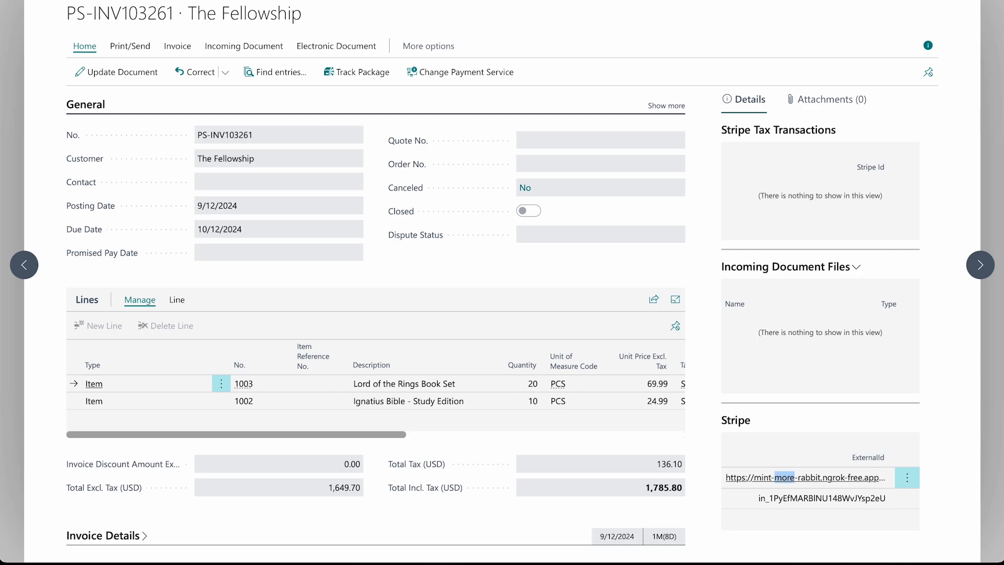
{"action": "triple_click", "coordinate": [792, 482]}
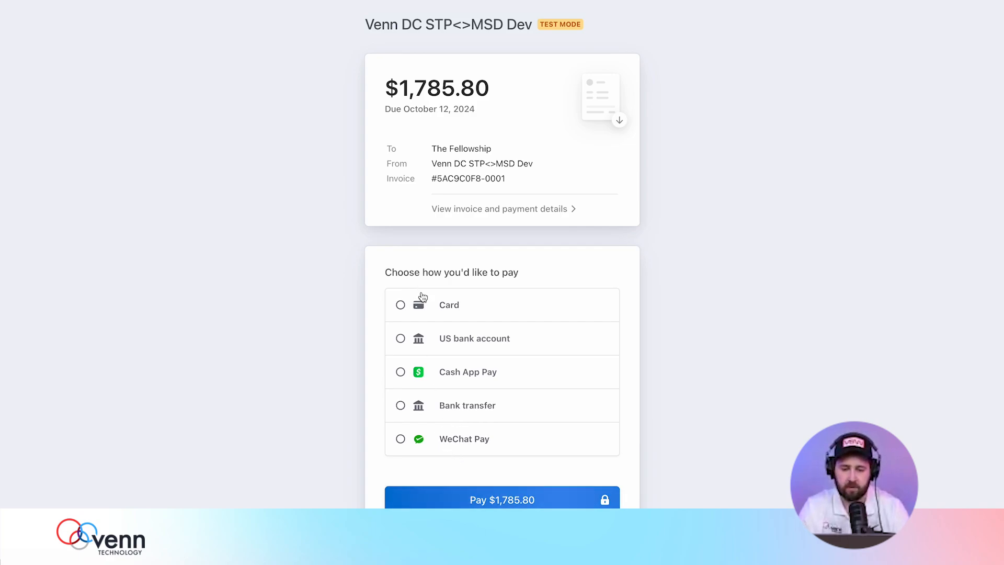
Choose card payment and enter the test card number, expiry, CVC and billing ZIP.
{"action": "left_click", "coordinate": [466, 340]}
{"action": "scroll", "coordinate": [468, 343], "scroll_direction": "down", "scroll_amount": 3}
{"action": "scroll", "coordinate": [468, 344], "scroll_direction": "down", "scroll_amount": 1}
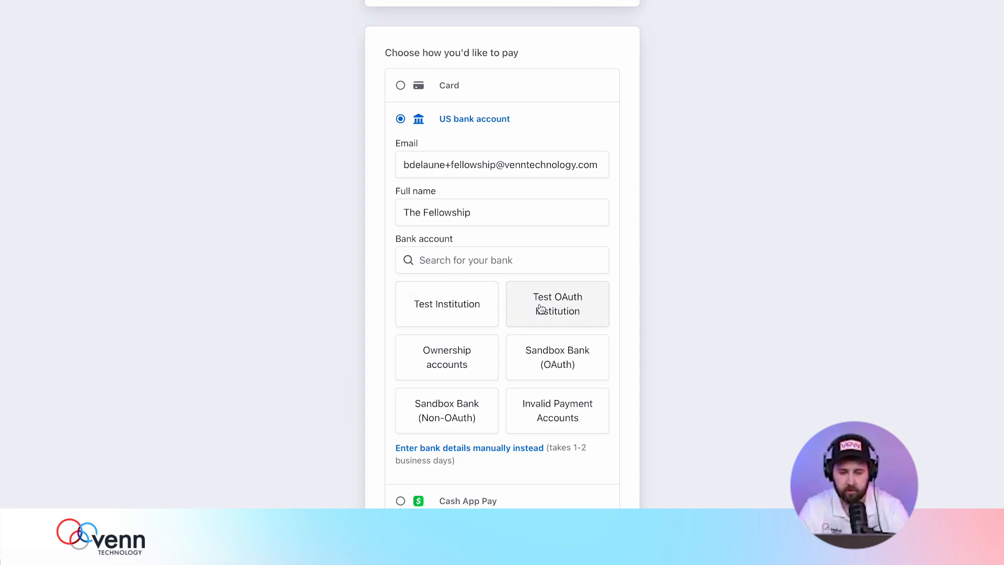
{"action": "left_click", "coordinate": [446, 86]}
{"action": "left_click", "coordinate": [460, 123]}
{"action": "type", "text": "42"}
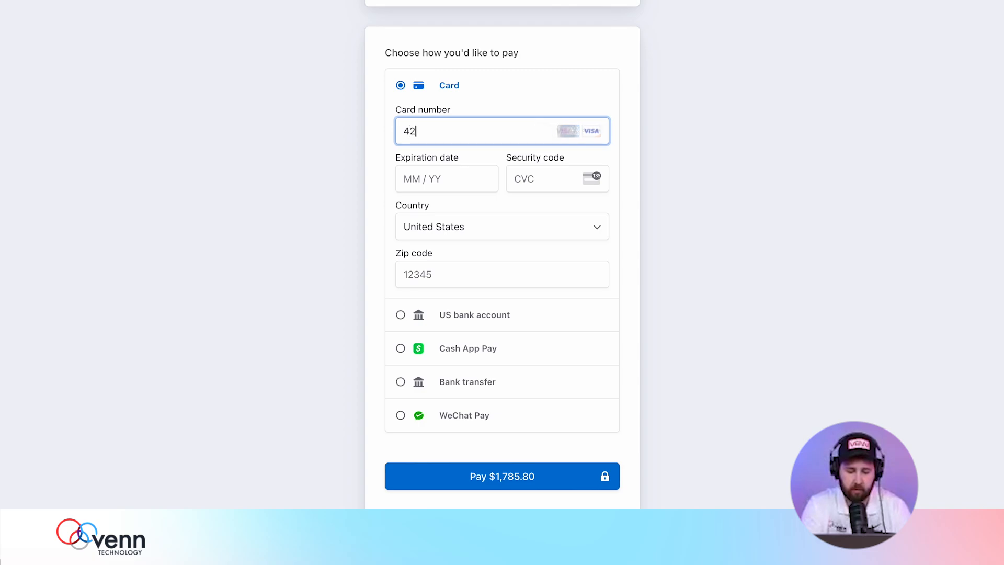
{"action": "type", "text": "42 4242 4242 4242 4242 424"}
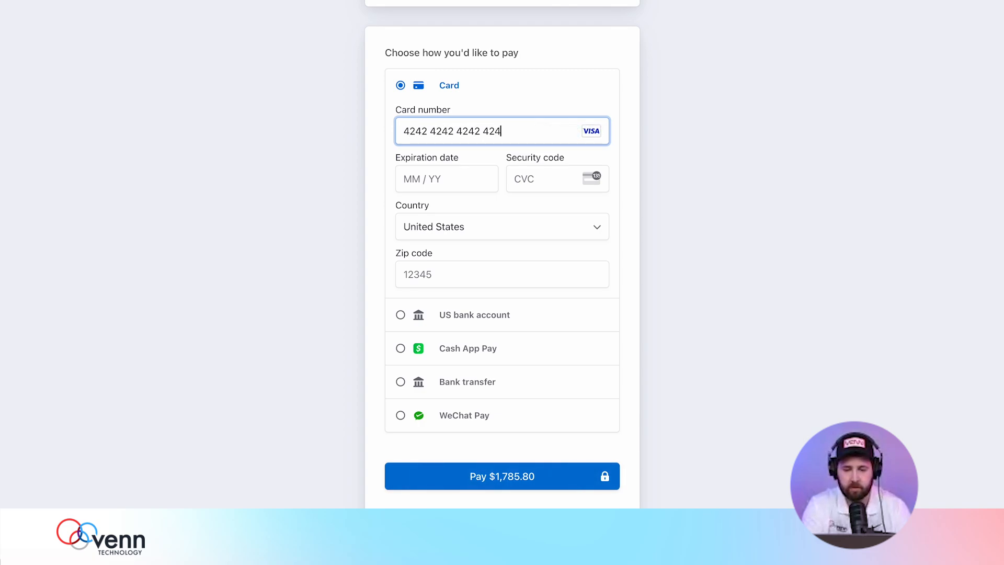
{"action": "type", "text": "05 / "}
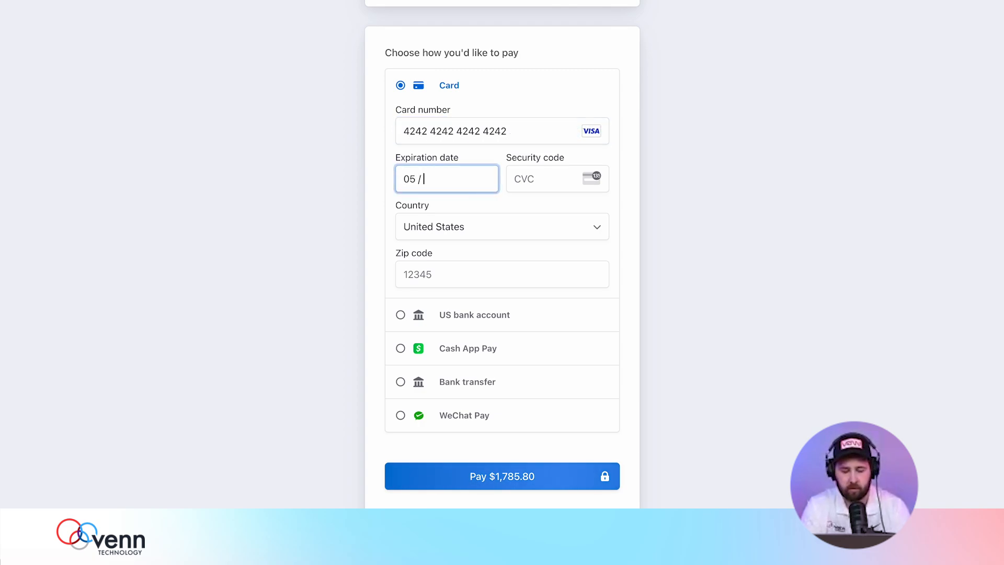
{"action": "type", "text": "46625"}
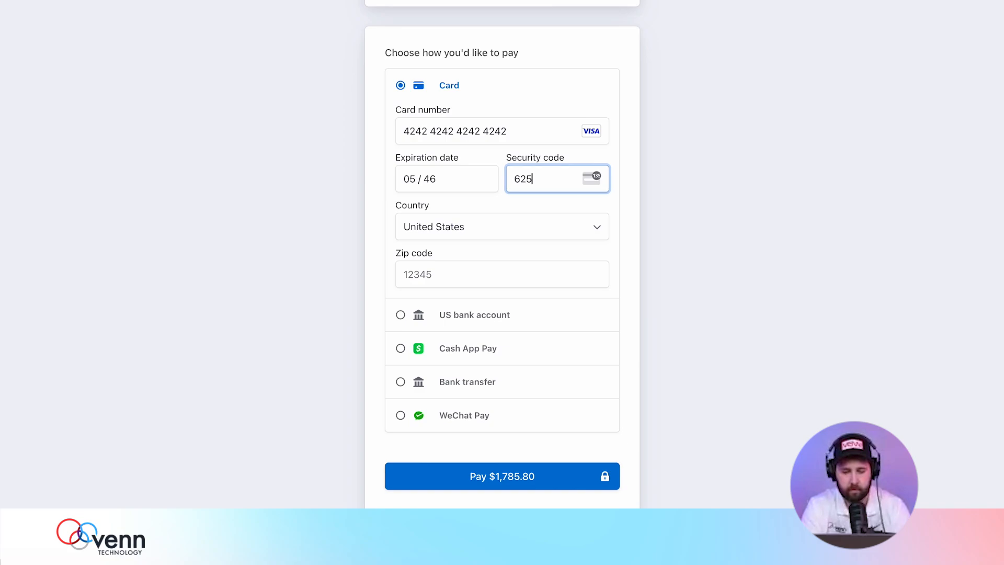
{"action": "left_click", "coordinate": [434, 272]}
{"action": "type", "text": "76051"}
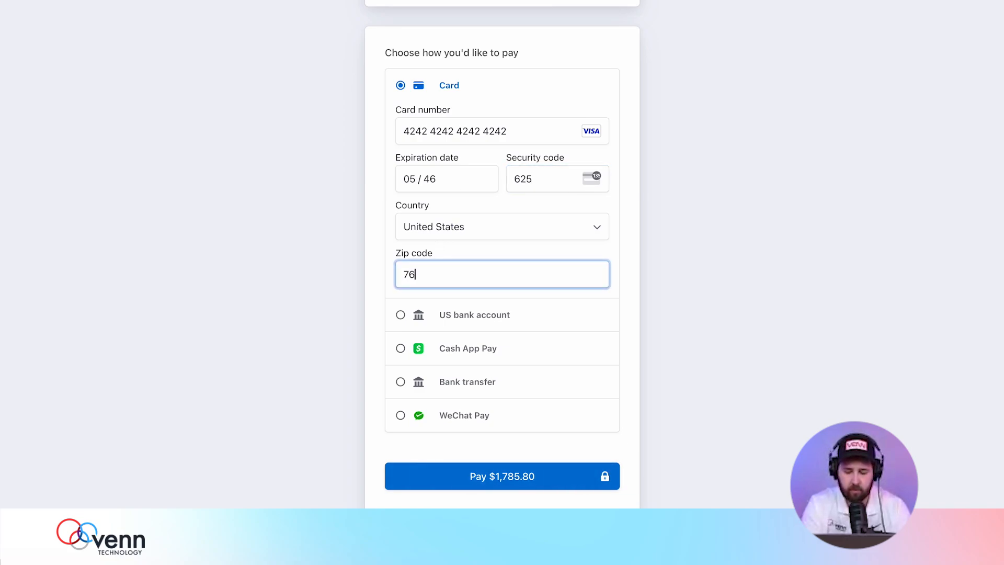
Decline saving the payment info and pay $1,785.80.
{"action": "left_click", "coordinate": [450, 318]}
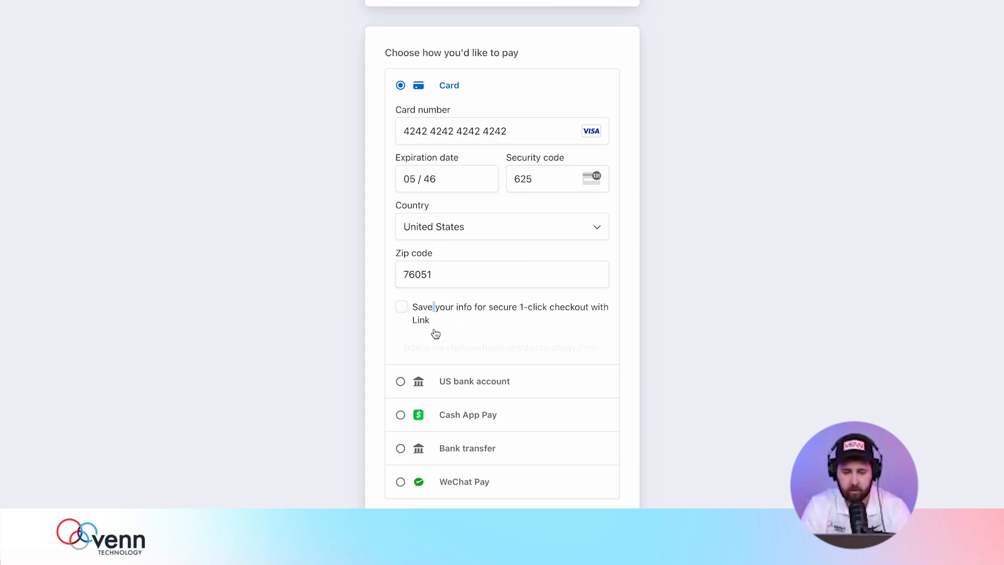
{"action": "scroll", "coordinate": [435, 335], "scroll_direction": "down", "scroll_amount": 2}
{"action": "left_click", "coordinate": [486, 467]}
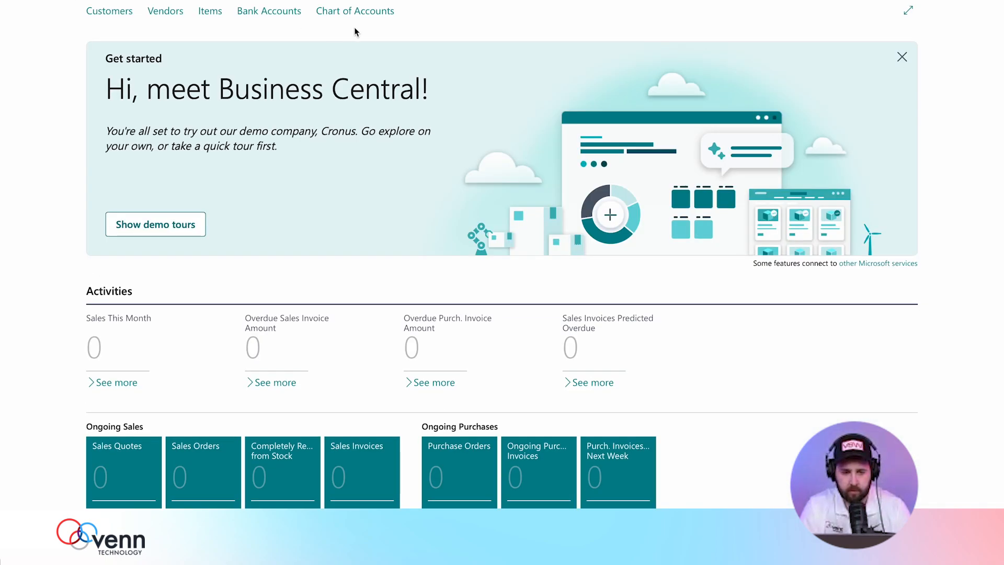
Check Posted Sales Invoices, where The Fellowship still shows 1,785.80 remaining, then go to Stripe Dashboard.
{"action": "left_click", "coordinate": [405, 0]}
{"action": "left_click", "coordinate": [408, 45]}
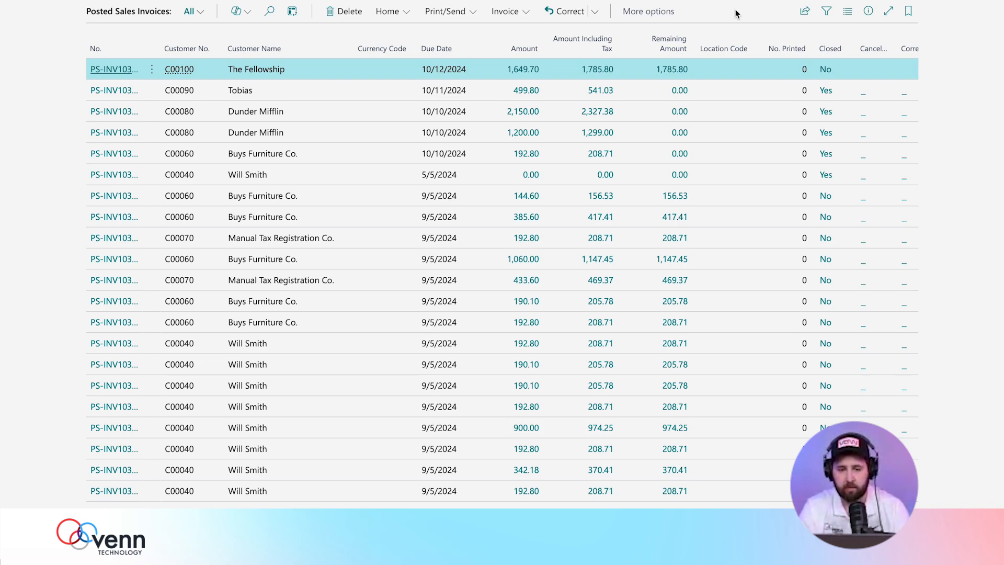
{"action": "left_click", "coordinate": [586, 1]}
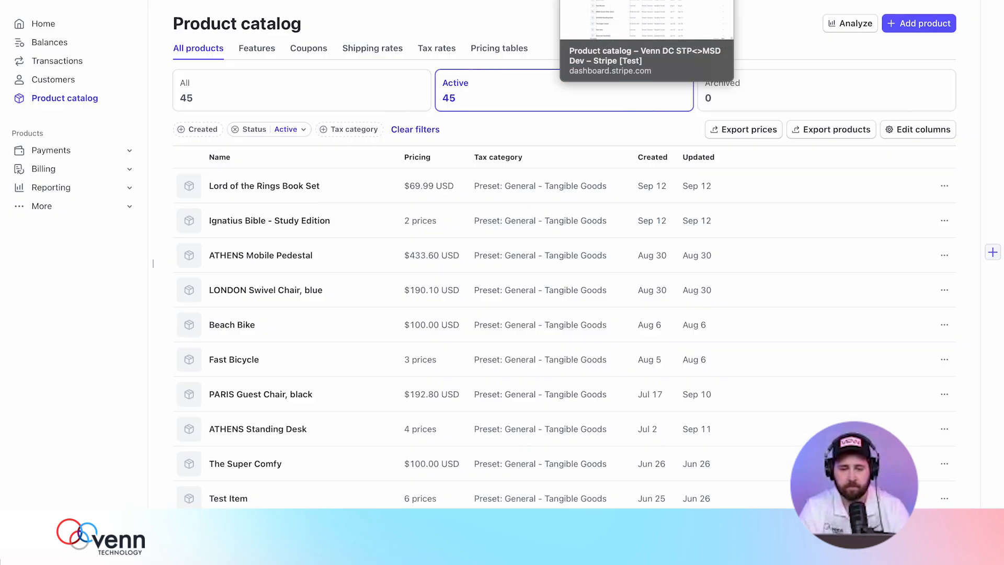
Find The Fellowship's $1,785.80 payment in Stripe Transactions and review its details.
{"action": "left_click", "coordinate": [59, 62]}
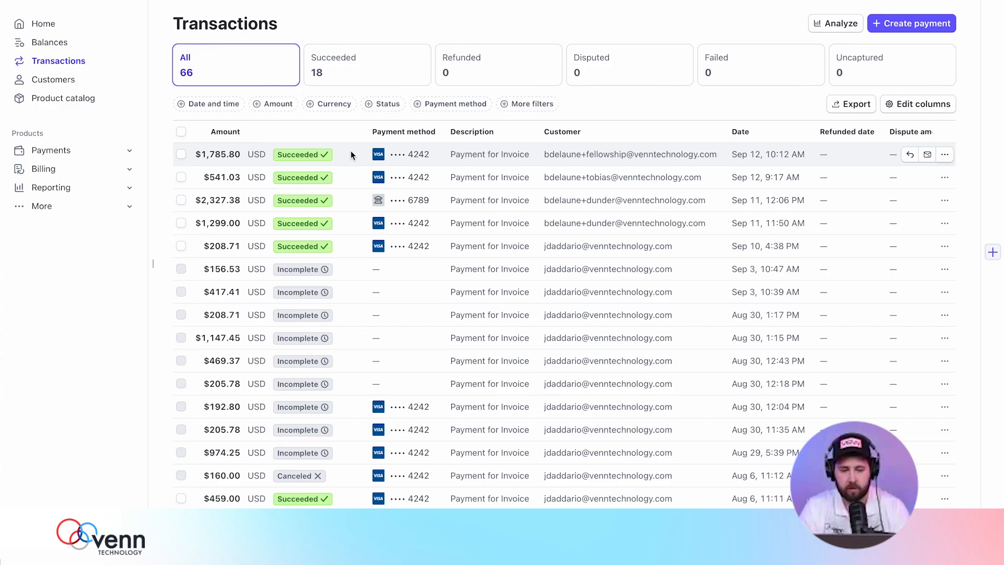
{"action": "left_click", "coordinate": [350, 154]}
{"action": "scroll", "coordinate": [321, 399], "scroll_direction": "down", "scroll_amount": 6}
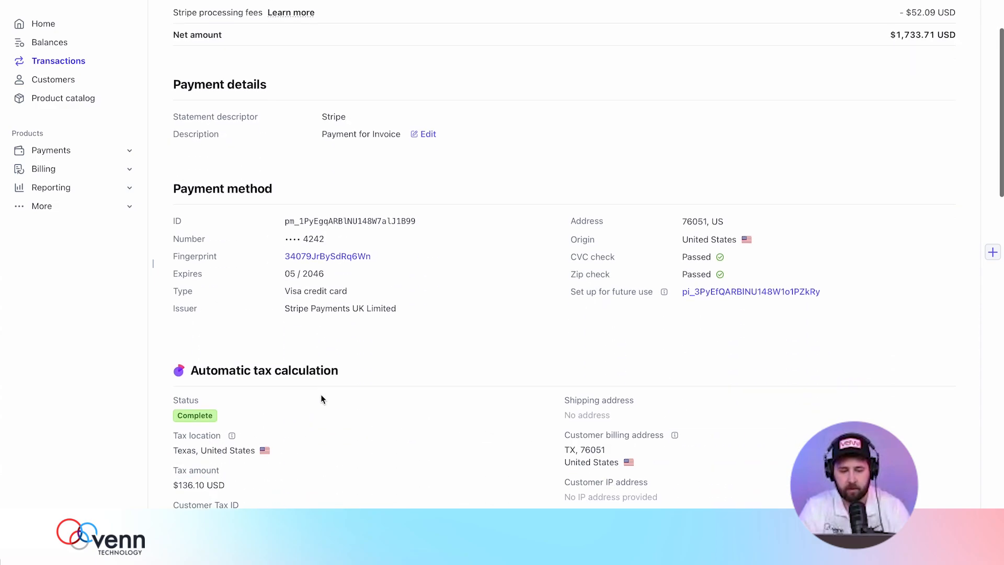
{"action": "scroll", "coordinate": [369, 357], "scroll_direction": "down", "scroll_amount": 8}
{"action": "scroll", "coordinate": [363, 265], "scroll_direction": "down", "scroll_amount": 5}
{"action": "scroll", "coordinate": [362, 265], "scroll_direction": "down", "scroll_amount": 2}
{"action": "scroll", "coordinate": [362, 265], "scroll_direction": "up", "scroll_amount": 16}
{"action": "scroll", "coordinate": [361, 265], "scroll_direction": "down", "scroll_amount": 3}
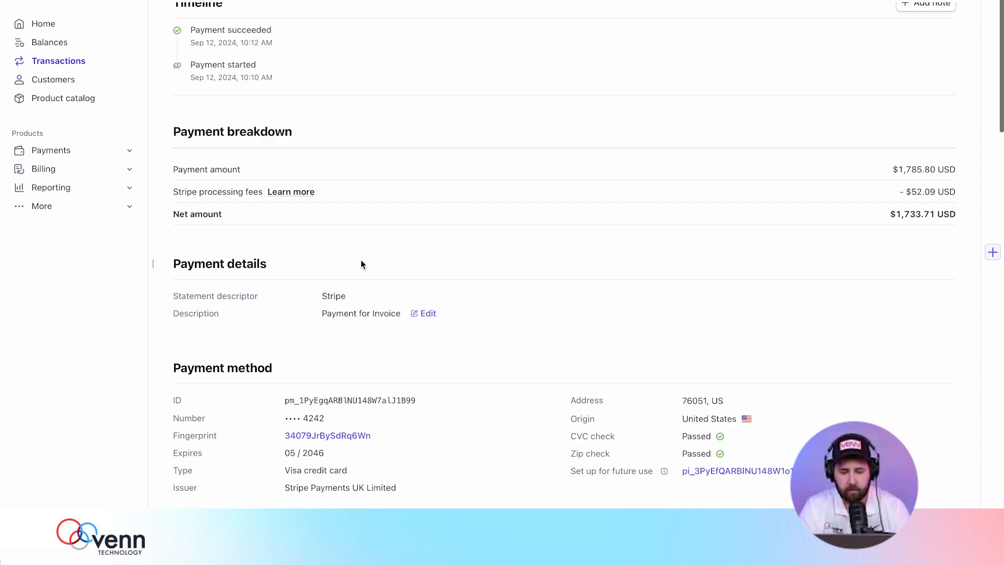
{"action": "scroll", "coordinate": [314, 438], "scroll_direction": "up", "scroll_amount": 2}
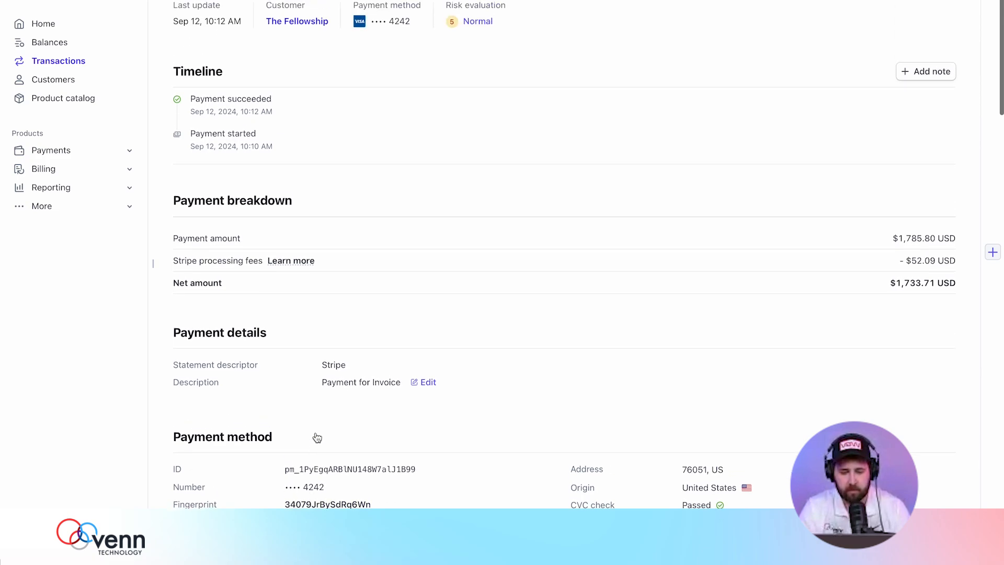
{"action": "scroll", "coordinate": [346, 413], "scroll_direction": "up", "scroll_amount": 2}
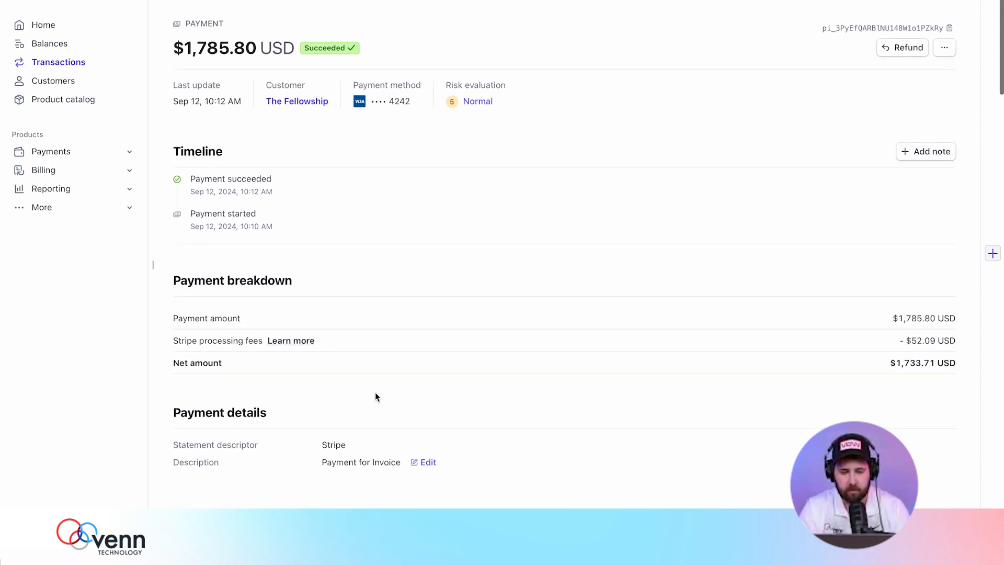
Open The Fellowship's paid Stripe invoice and confirm the $136.10 Texas 8.25% sales tax line.
{"action": "left_click", "coordinate": [292, 101]}
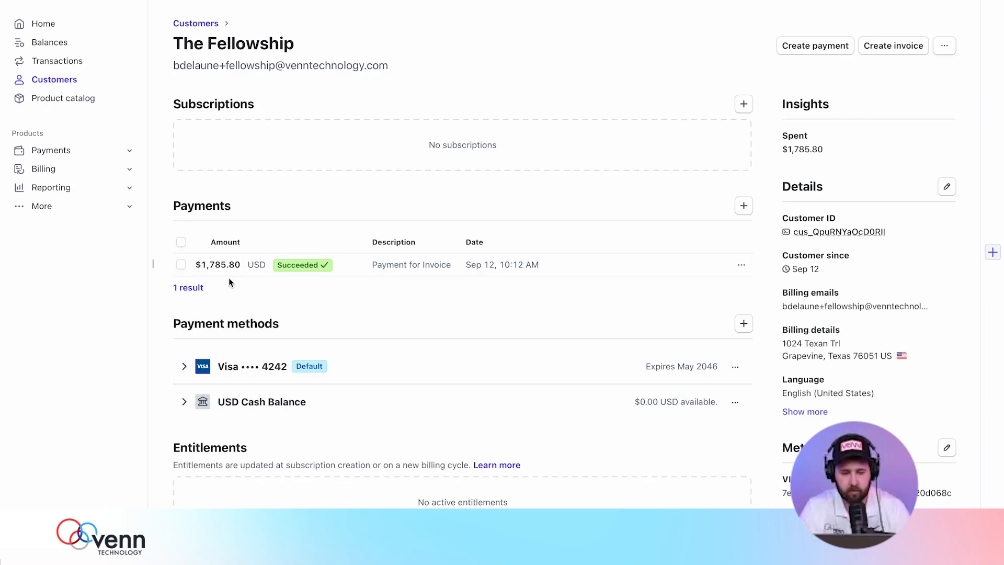
{"action": "scroll", "coordinate": [229, 283], "scroll_direction": "down", "scroll_amount": 5}
{"action": "left_click", "coordinate": [230, 412]}
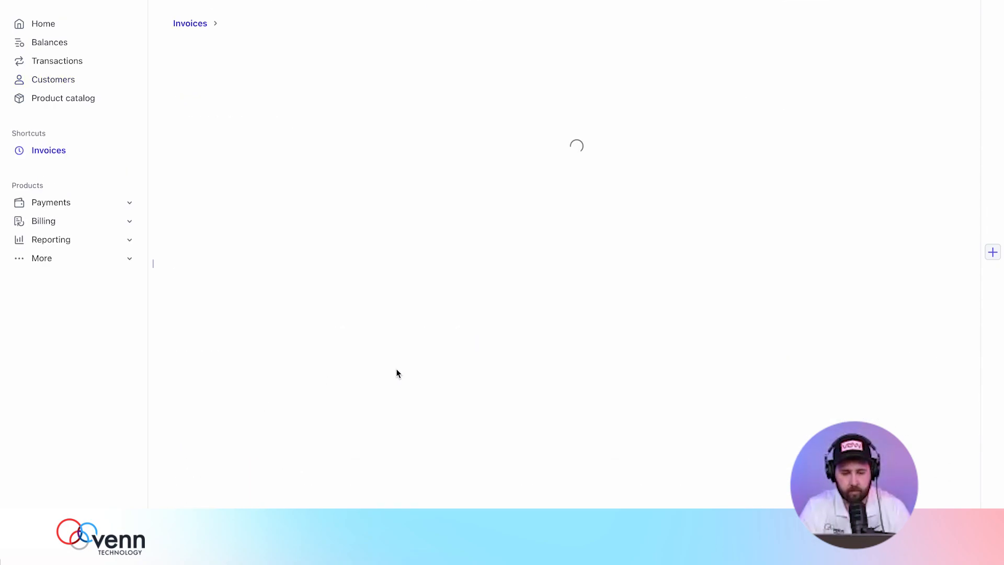
{"action": "scroll", "coordinate": [397, 368], "scroll_direction": "down", "scroll_amount": 6}
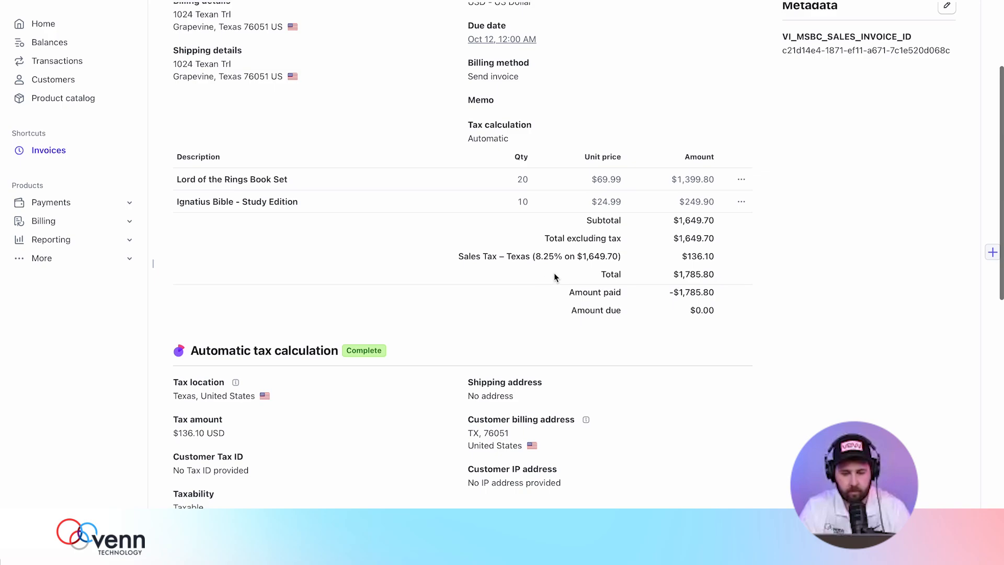
{"action": "left_click_drag", "start_coordinate": [493, 256], "coordinate": [680, 256]}
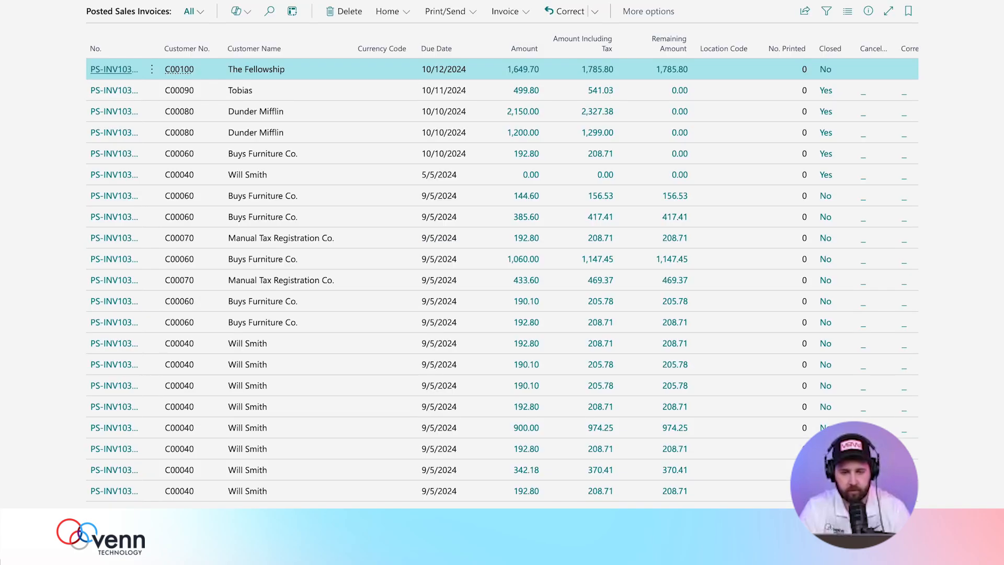
Reload Business Central to refresh the posted sales invoices list.
{"action": "key", "text": "super+r"}
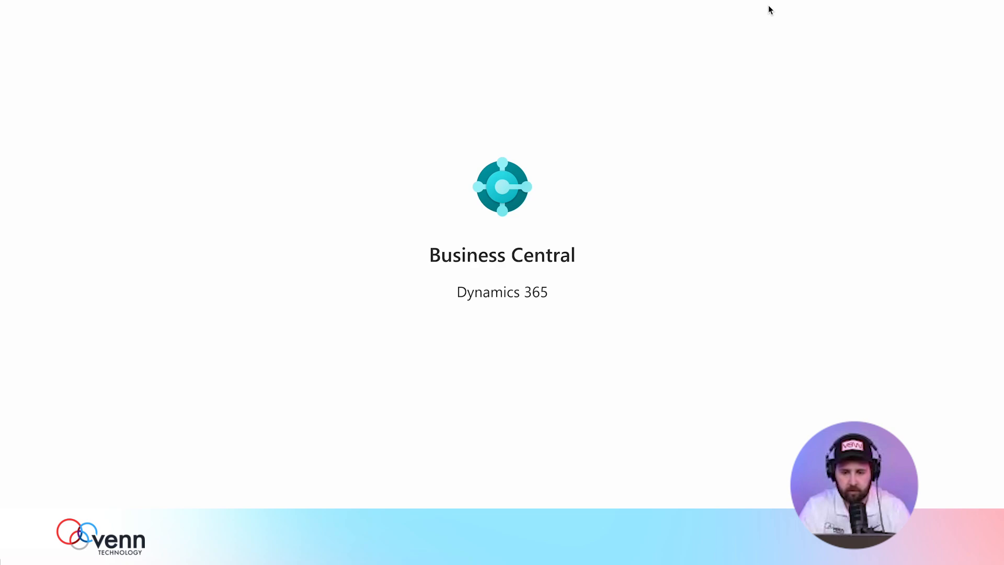